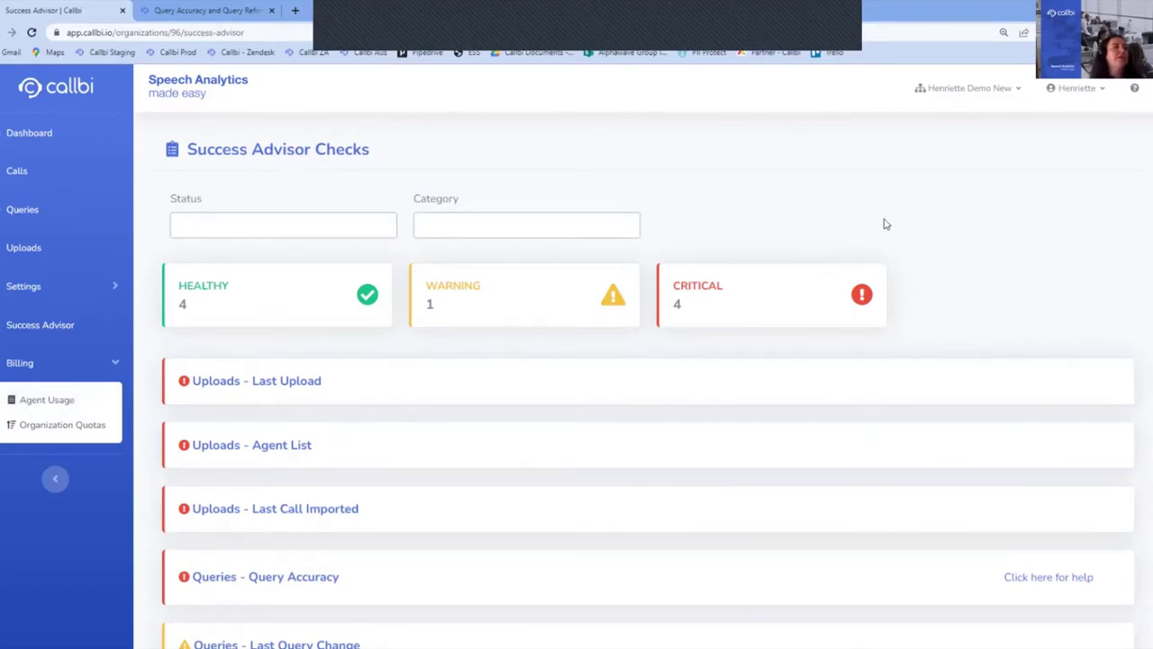
Review the category options available for filtering the Success Advisor checks, without applying one
left_click(470, 223)
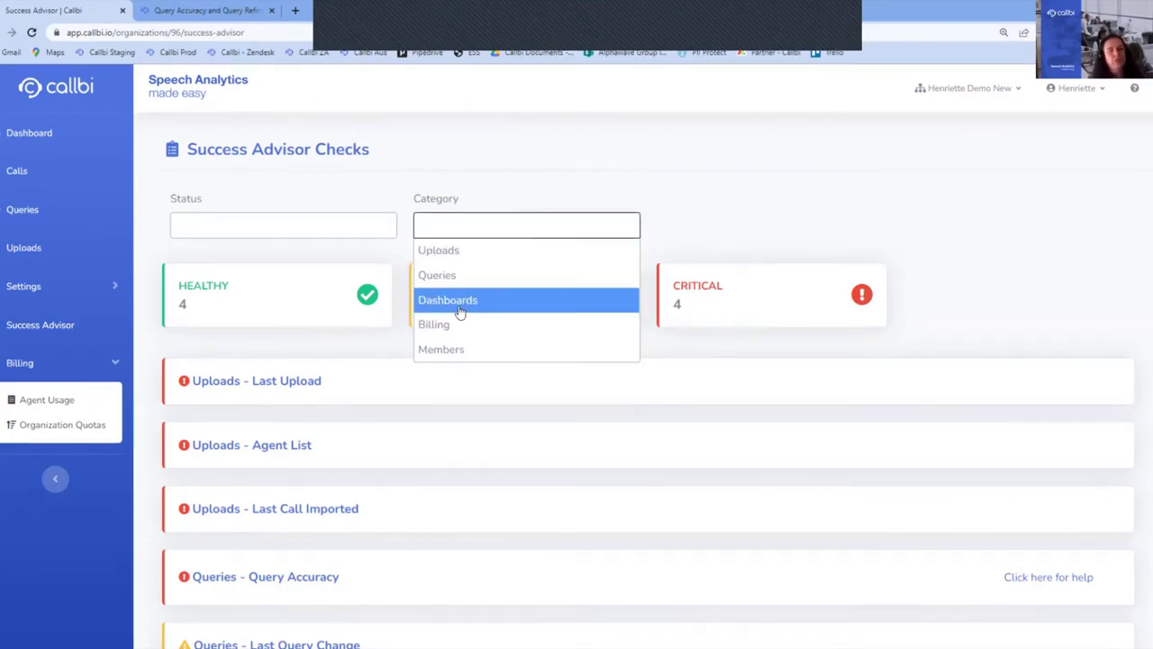
key("Up")
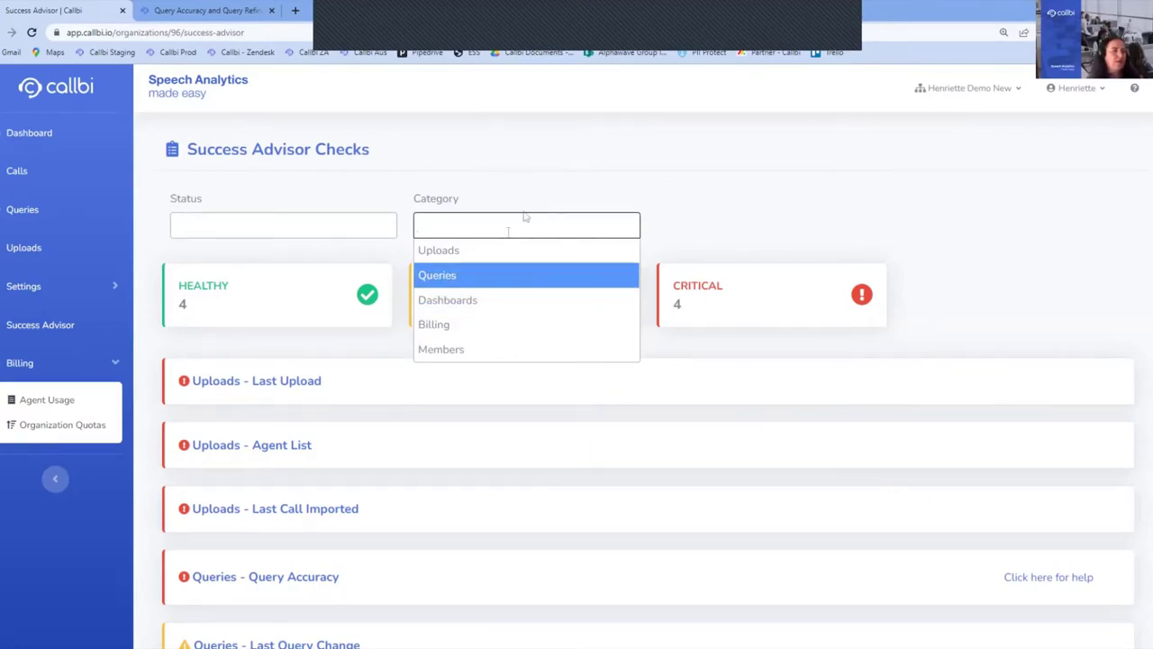
key("Up")
key("Up")
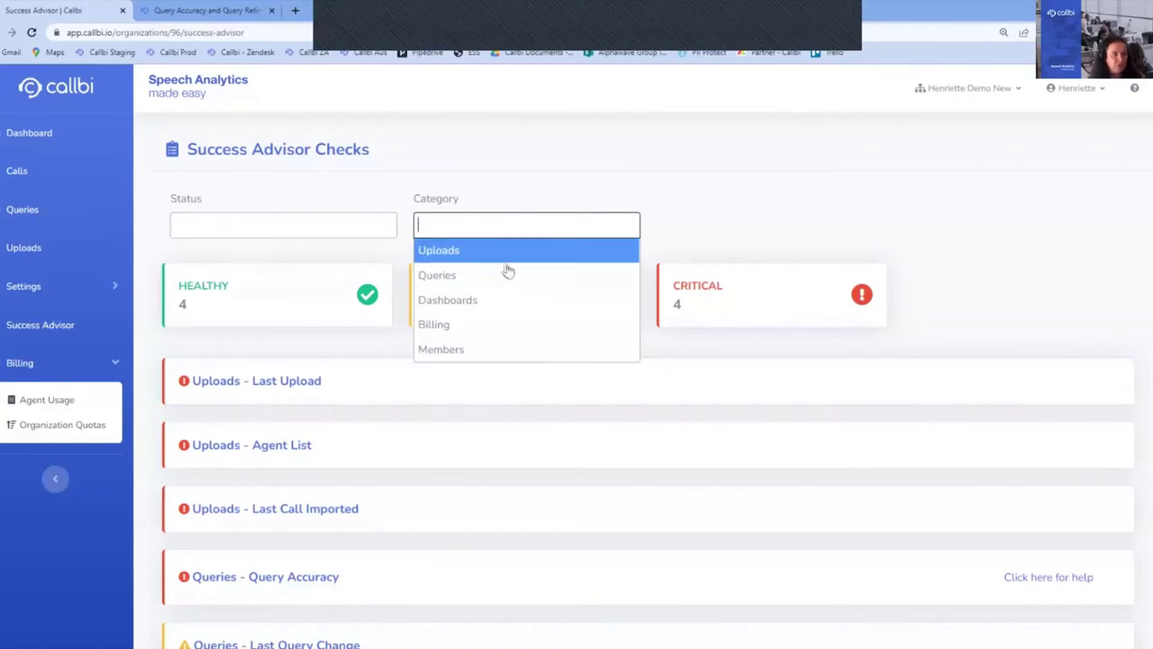
left_click(553, 146)
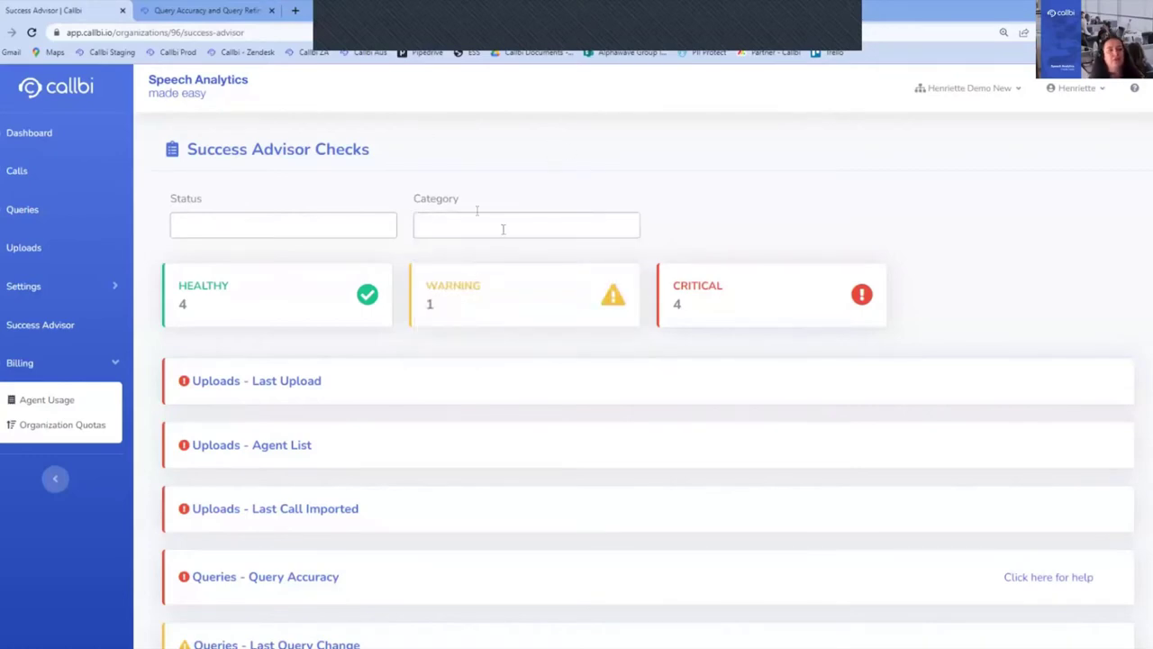
Expand the Uploads - Last Call Imported check to view its details and collapse it again
scroll(979, 271, "down", 1)
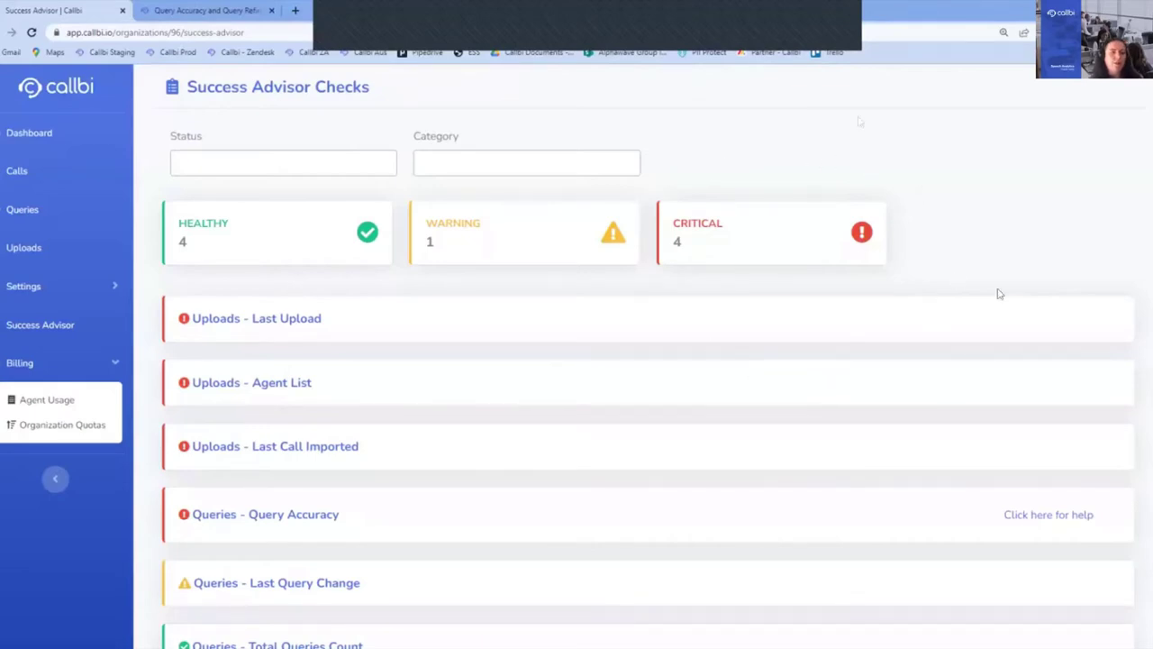
scroll(856, 379, "down", 2)
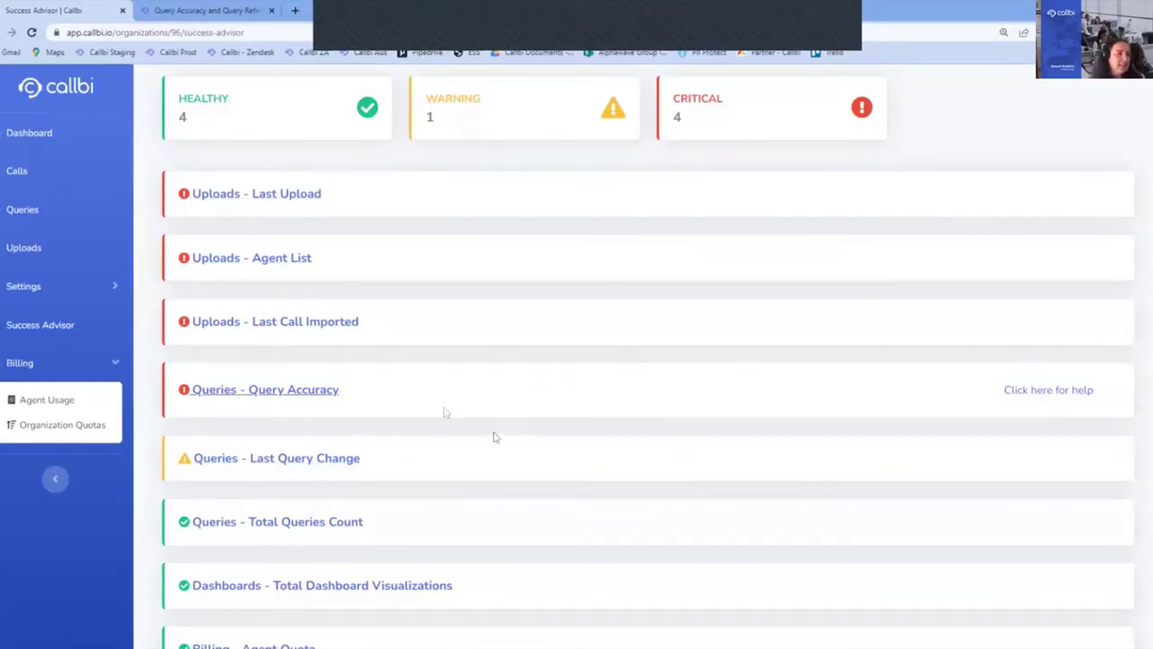
left_click(323, 329)
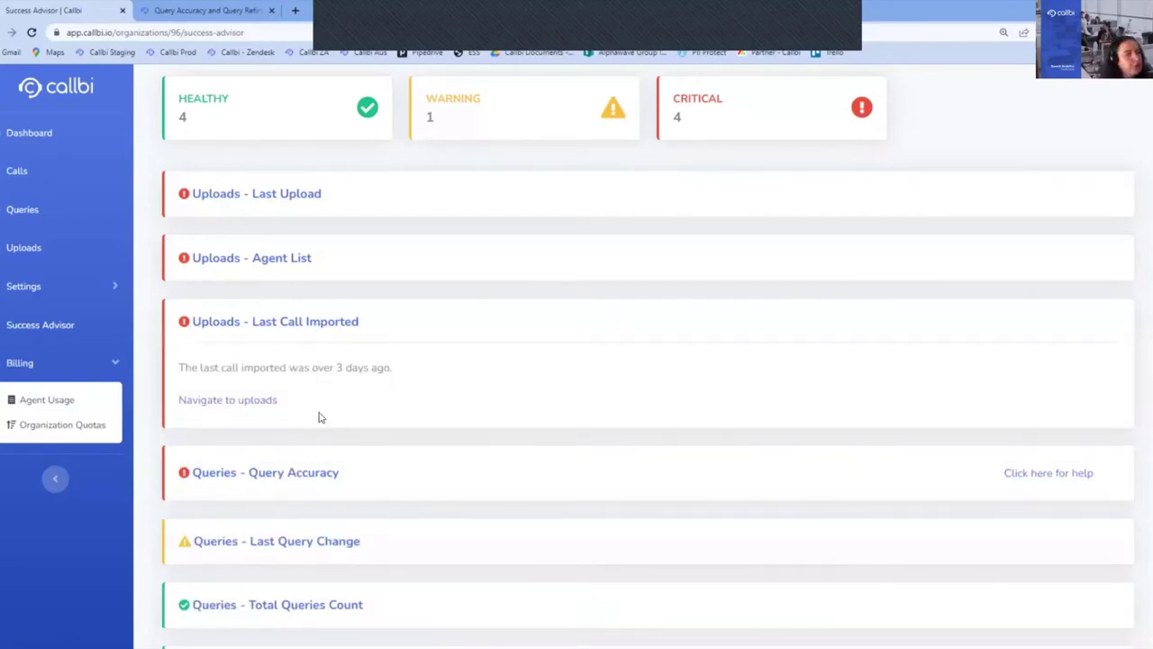
left_click(318, 333)
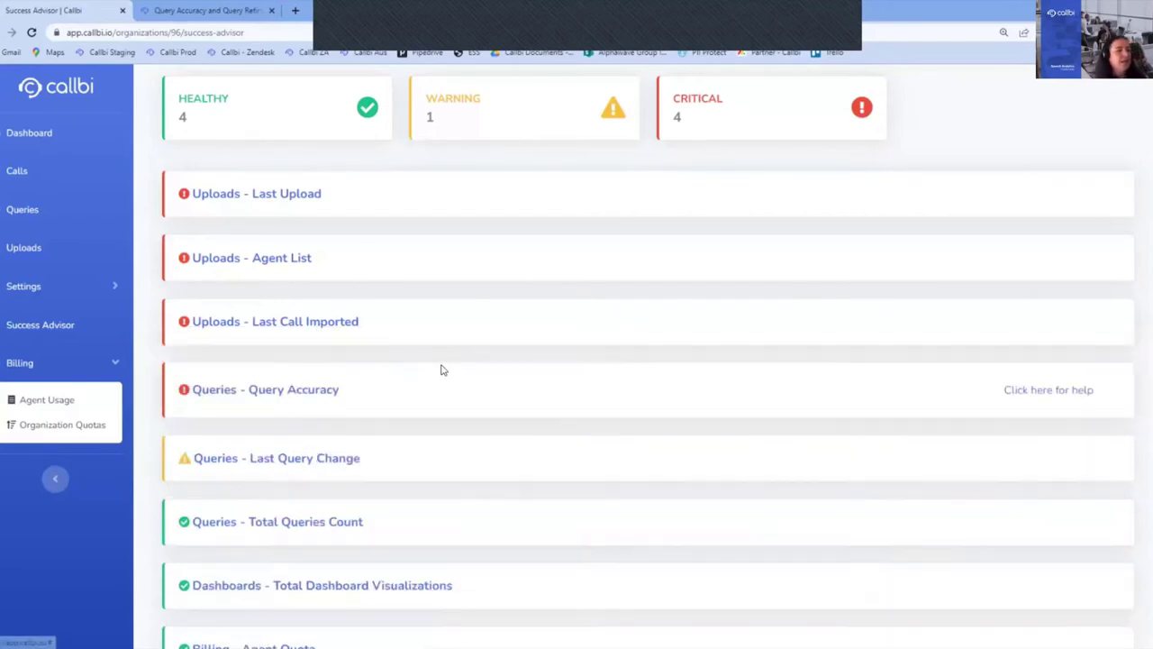
Expand the Queries - Query Accuracy check and highlight query 1518's recommendation about tagging more calls with the Correctly Identified Tag
left_click(319, 392)
scroll(394, 347, "down", 2)
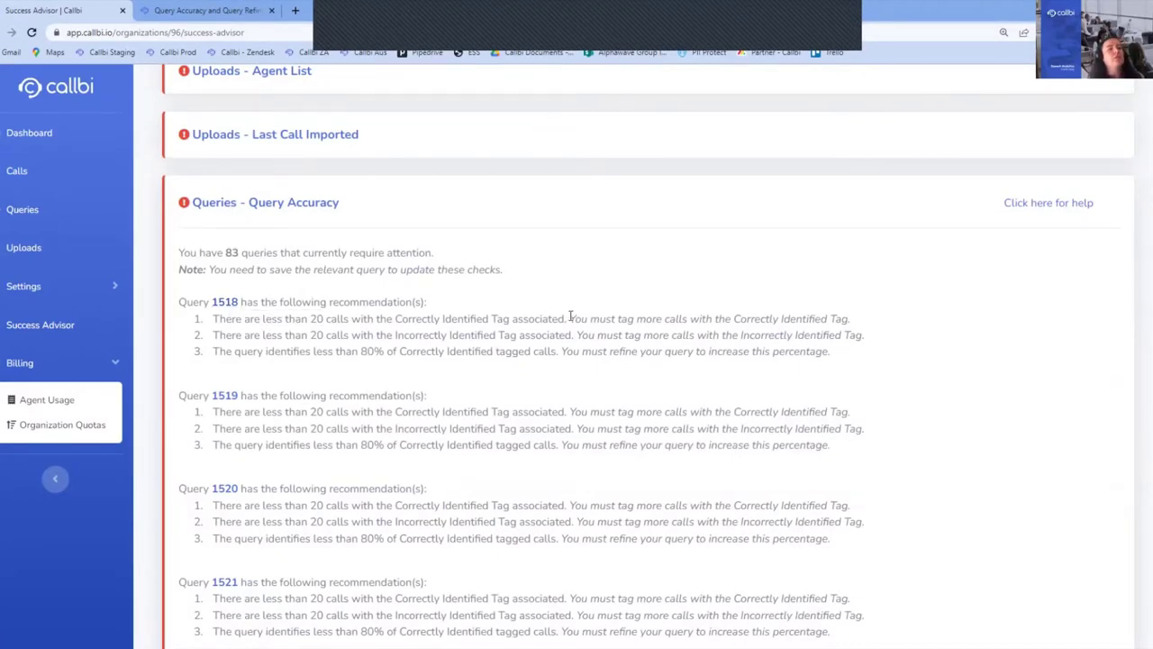
left_click_drag(569, 319, 842, 320)
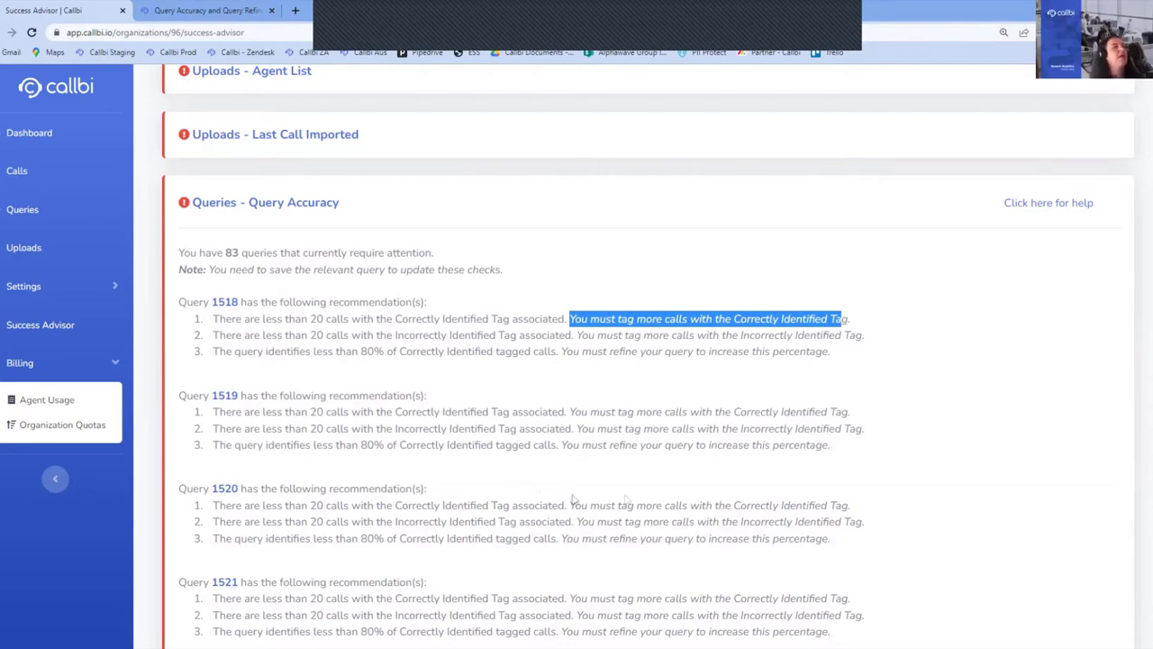
left_click(271, 207)
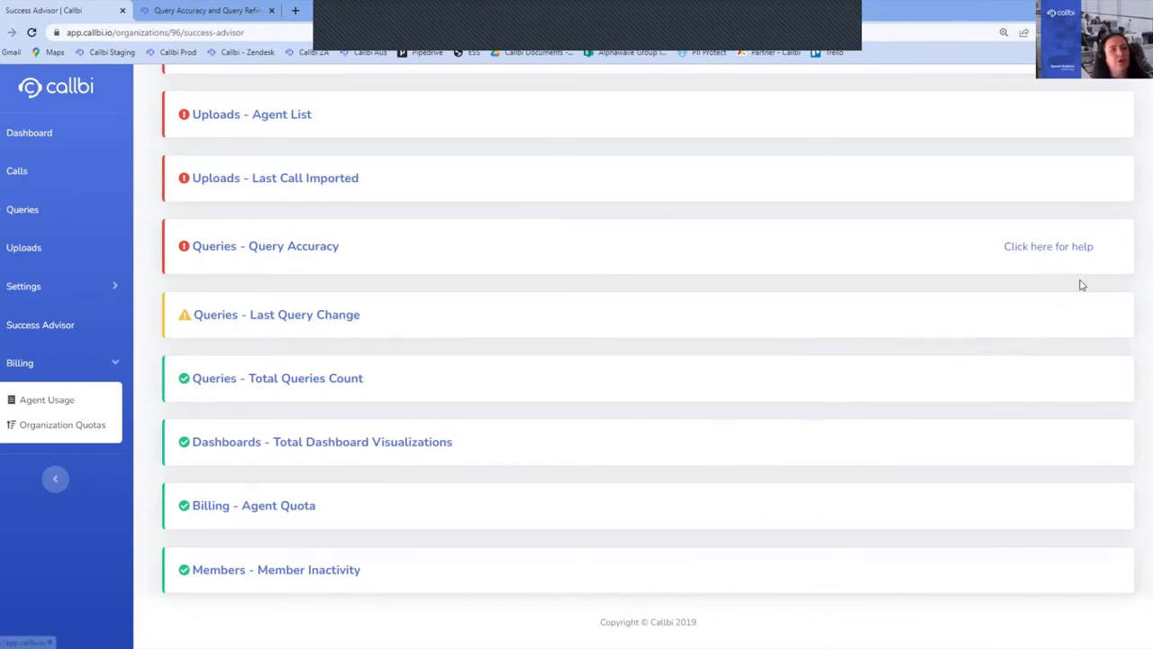
left_click(265, 255)
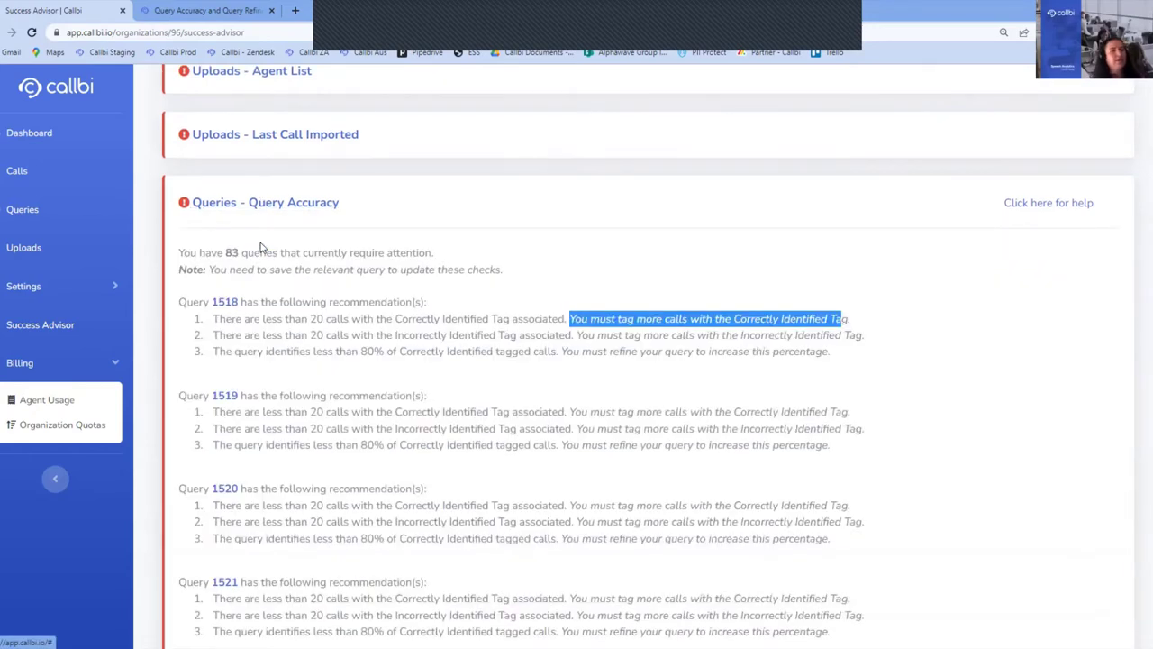
scroll(365, 310, "down", 1)
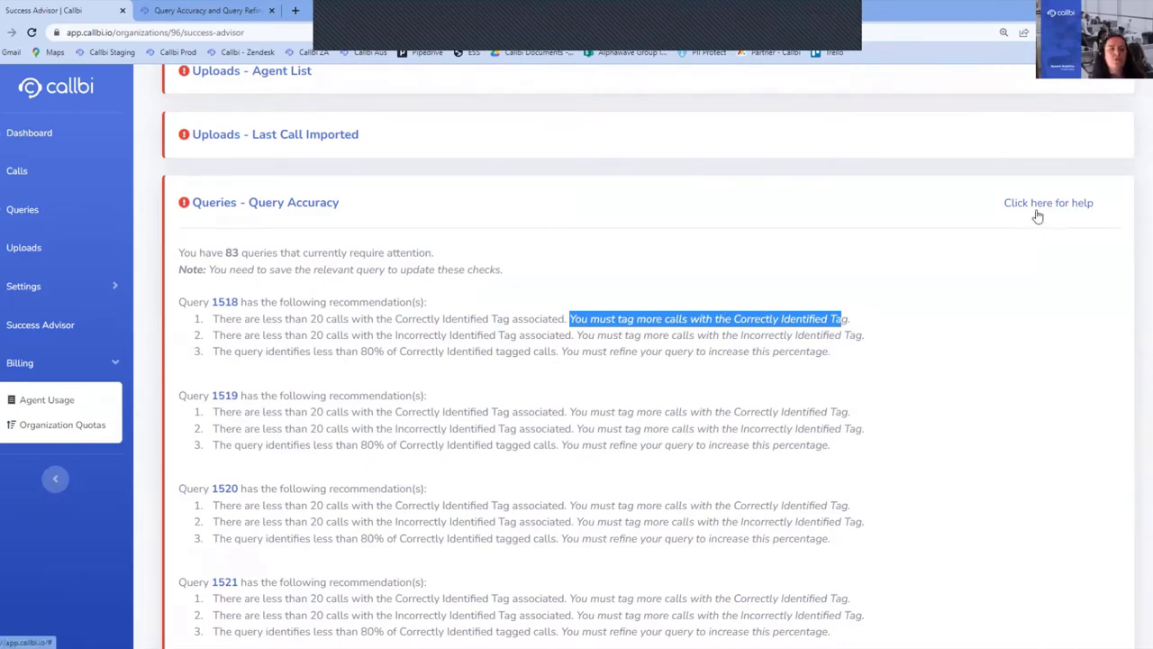
Read through the Query Accuracy and Query Refinement help article down to its training video
left_click(211, 11)
scroll(618, 405, "down", 1)
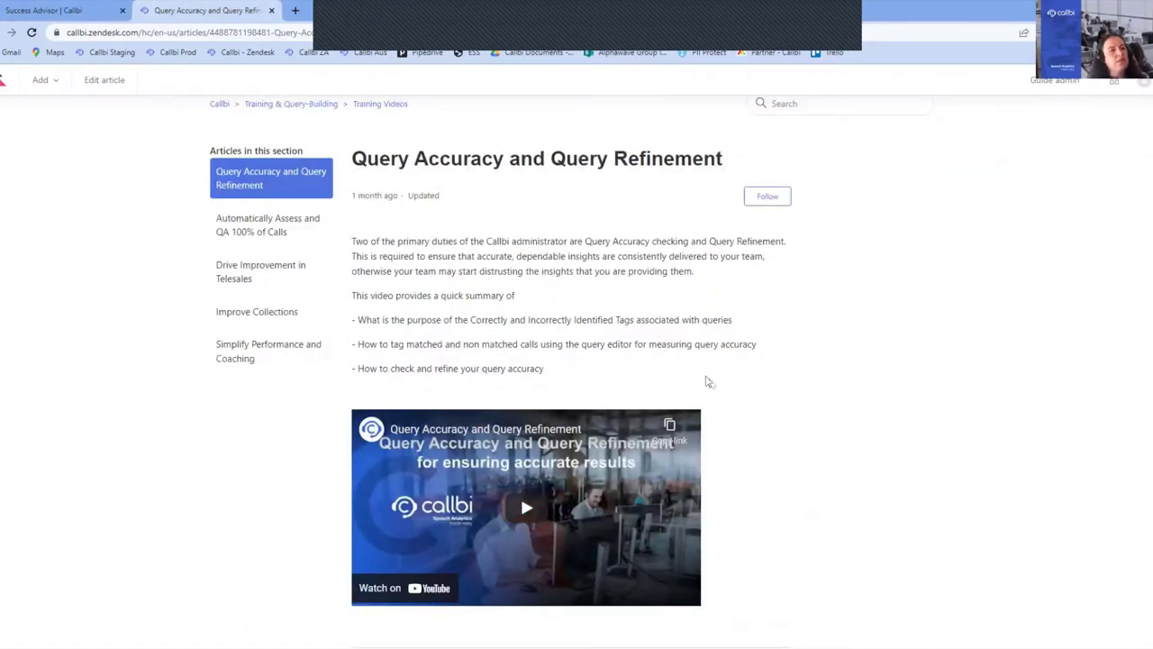
scroll(575, 396, "down", 1)
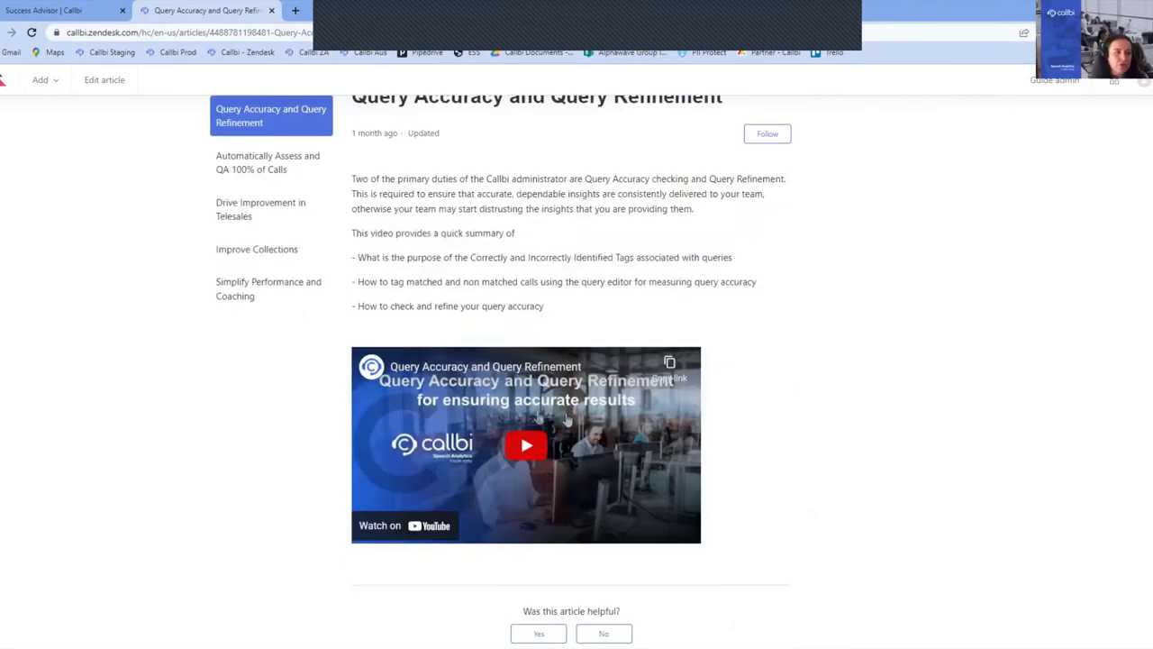
Return to the Success Advisor checks, collapse the Query Accuracy details and look over the full list of checks
left_click(102, 6)
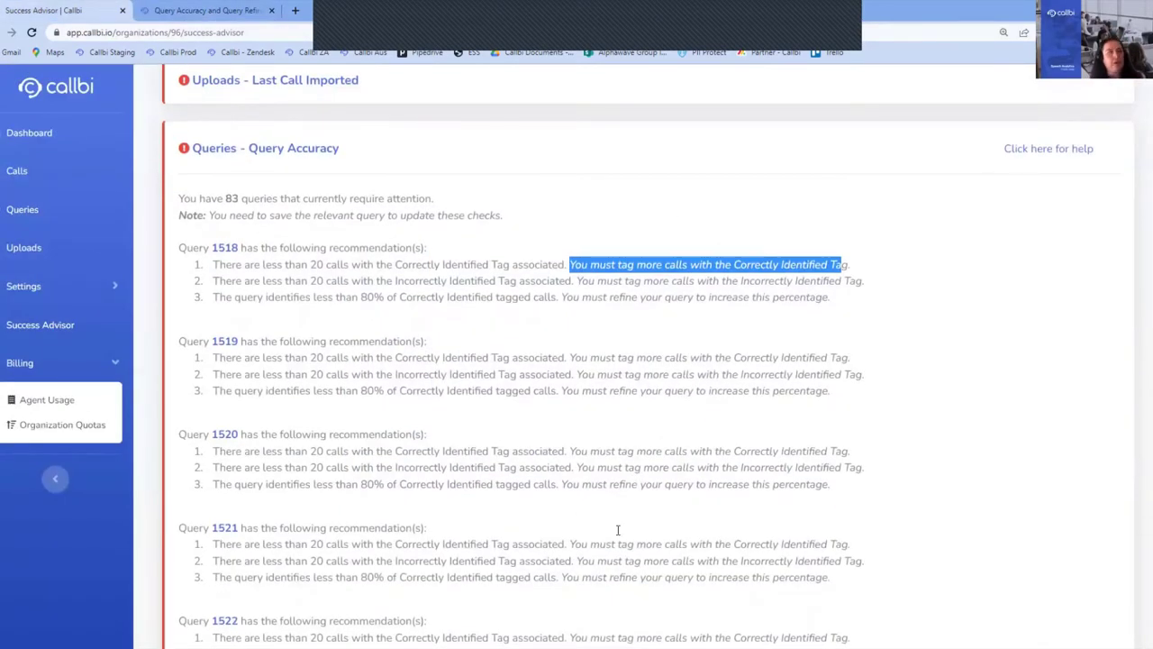
scroll(631, 536, "down", 1)
scroll(541, 459, "up", 3)
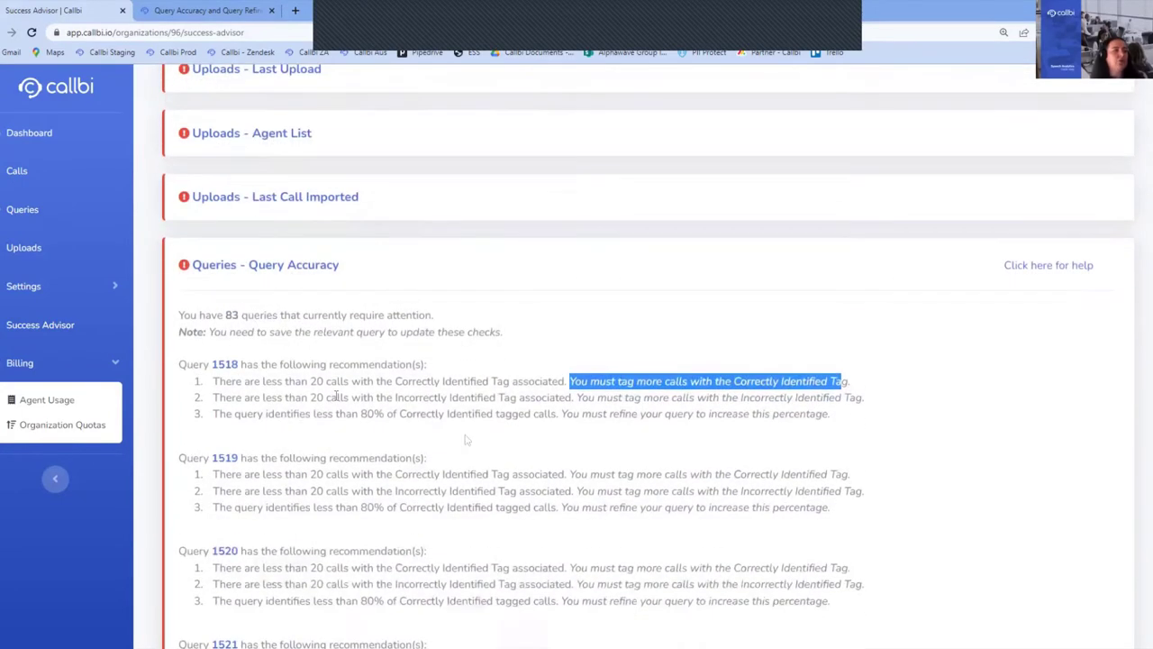
left_click(283, 268)
scroll(669, 464, "up", 4)
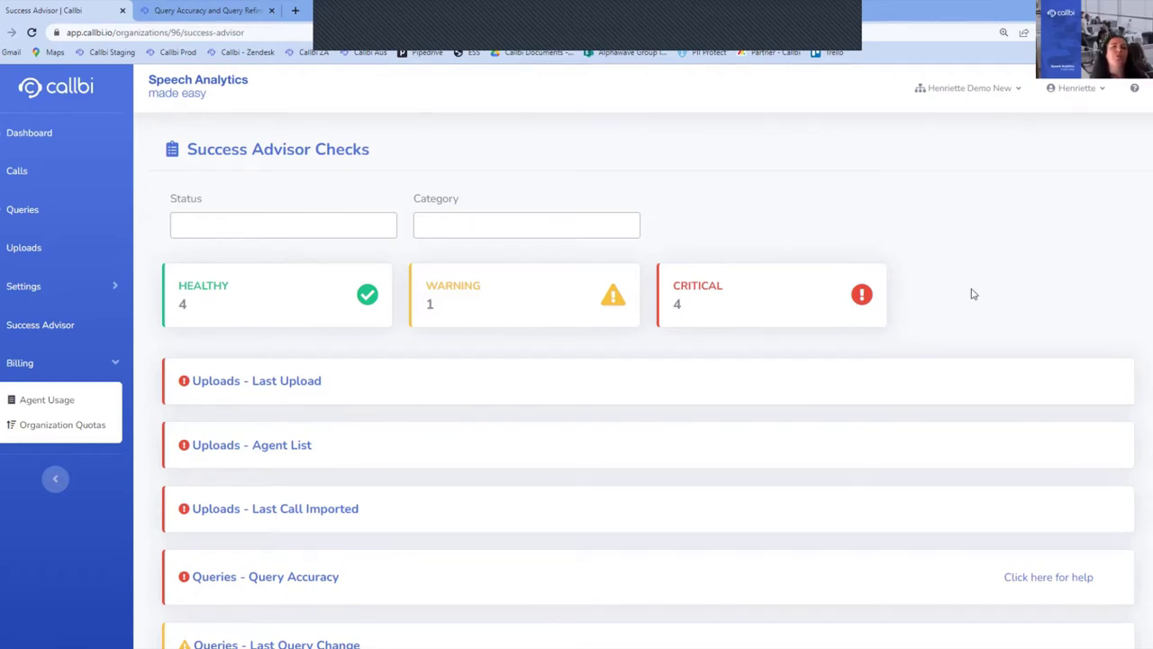
scroll(931, 304, "down", 3)
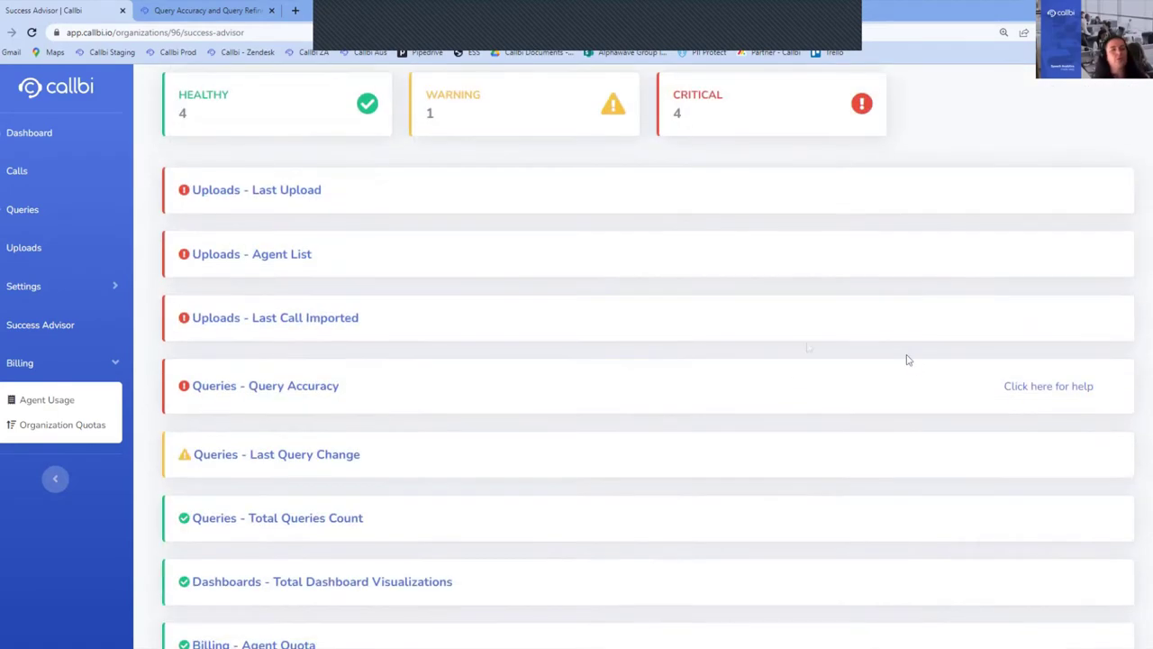
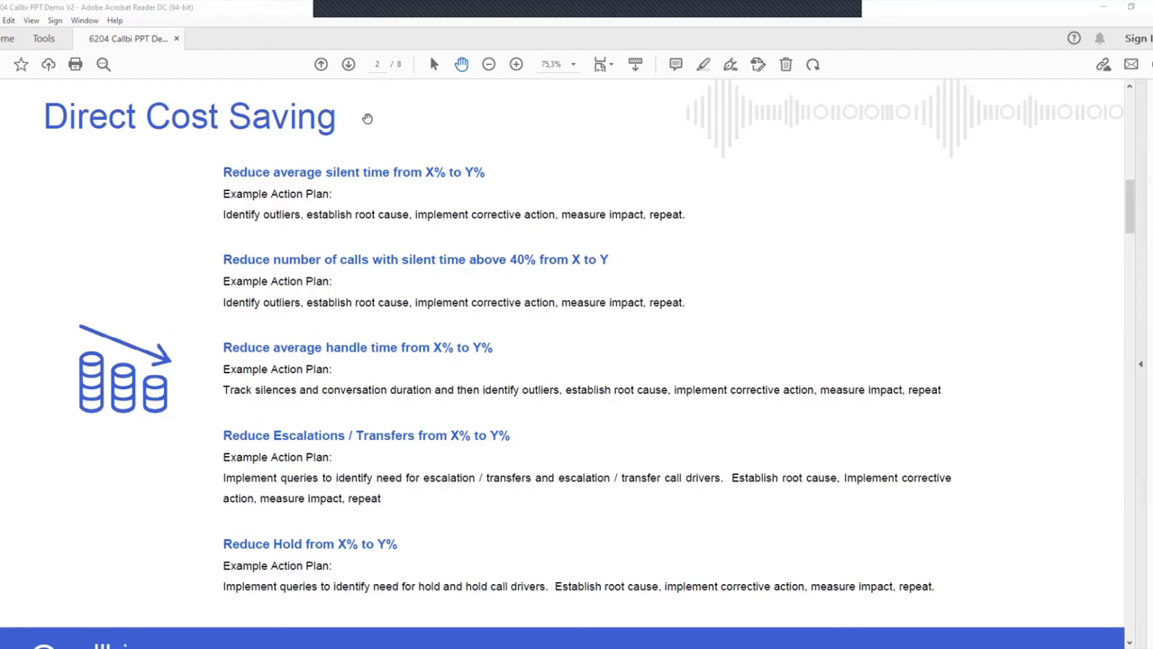
Skim the goals and action plans PDF in Adobe Acrobat Reader through Compliance & Quality Assurance, and return to its title page
scroll(367, 118, "down", 3)
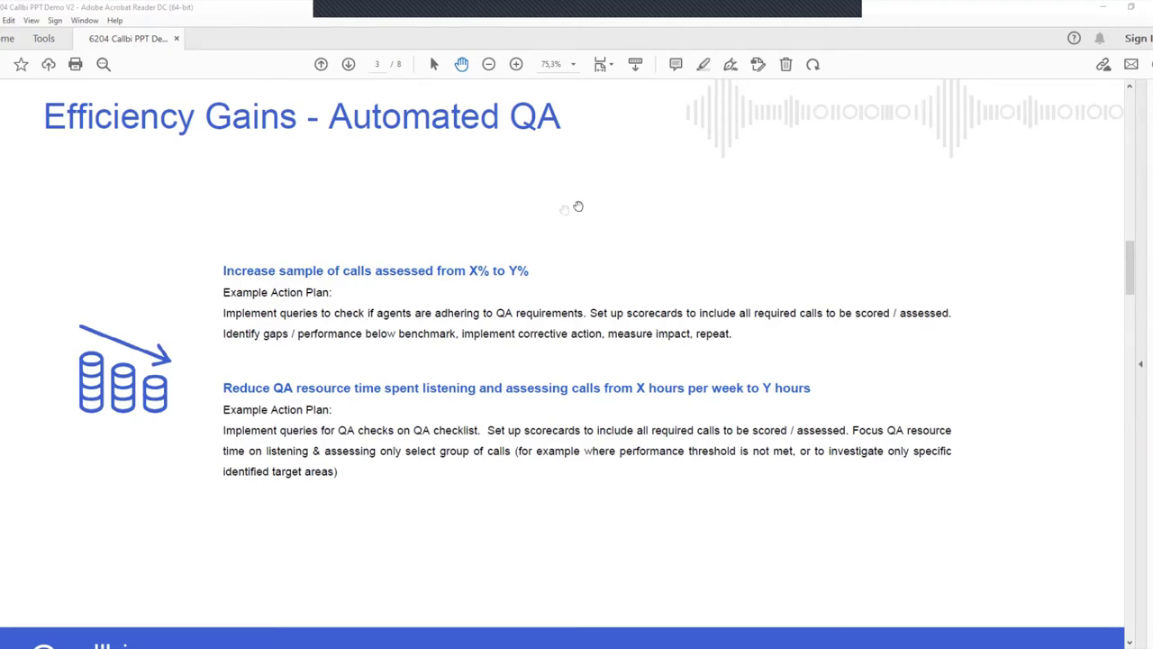
scroll(418, 465, "down", 3)
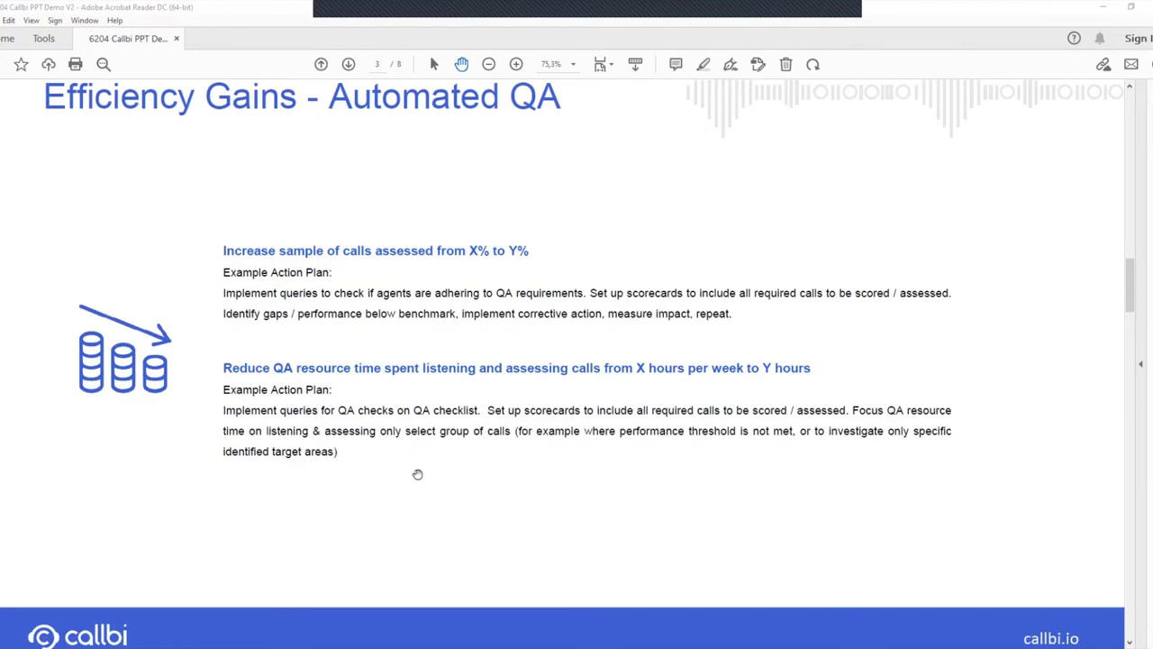
scroll(495, 129, "up", 1)
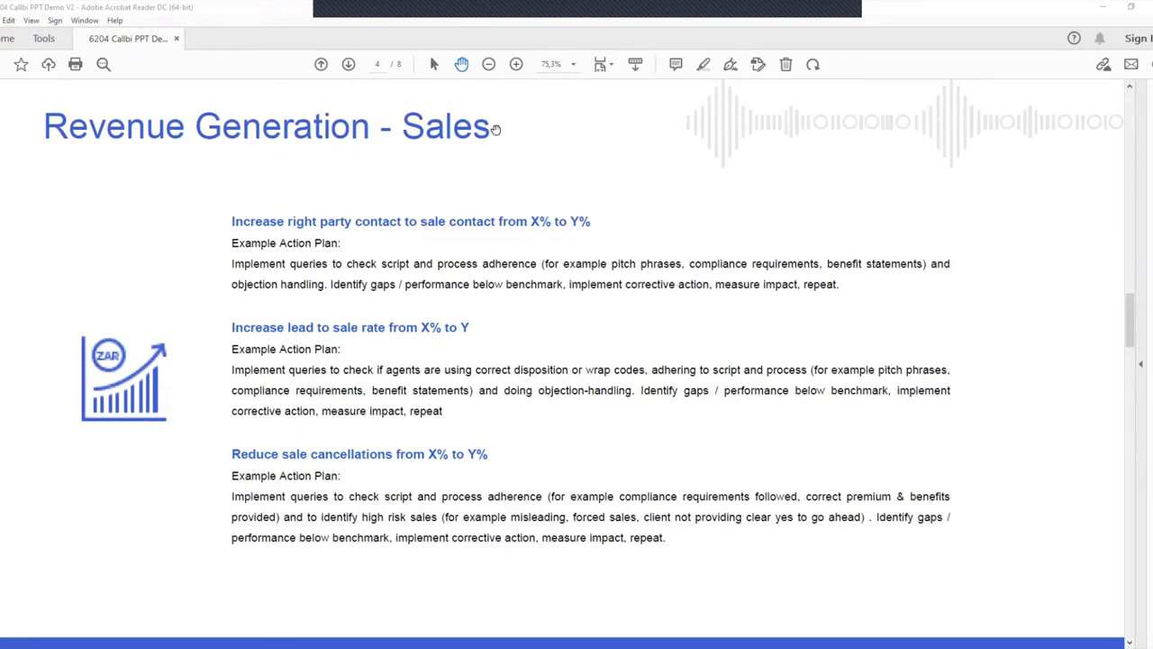
scroll(495, 129, "down", 2)
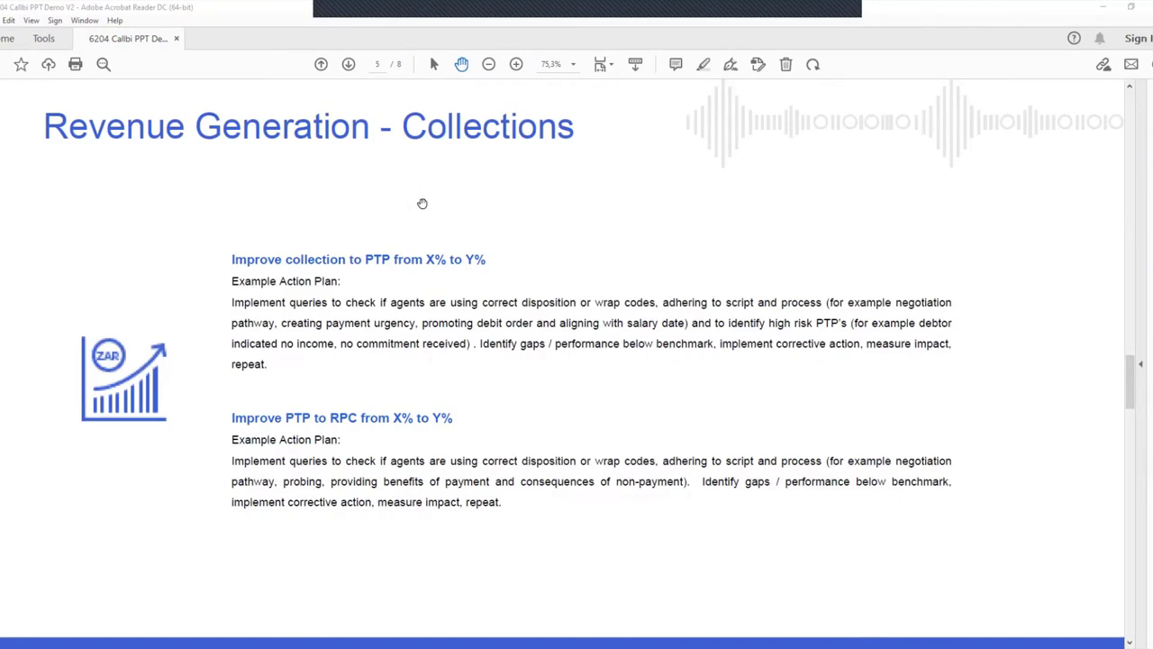
scroll(422, 204, "down", 2)
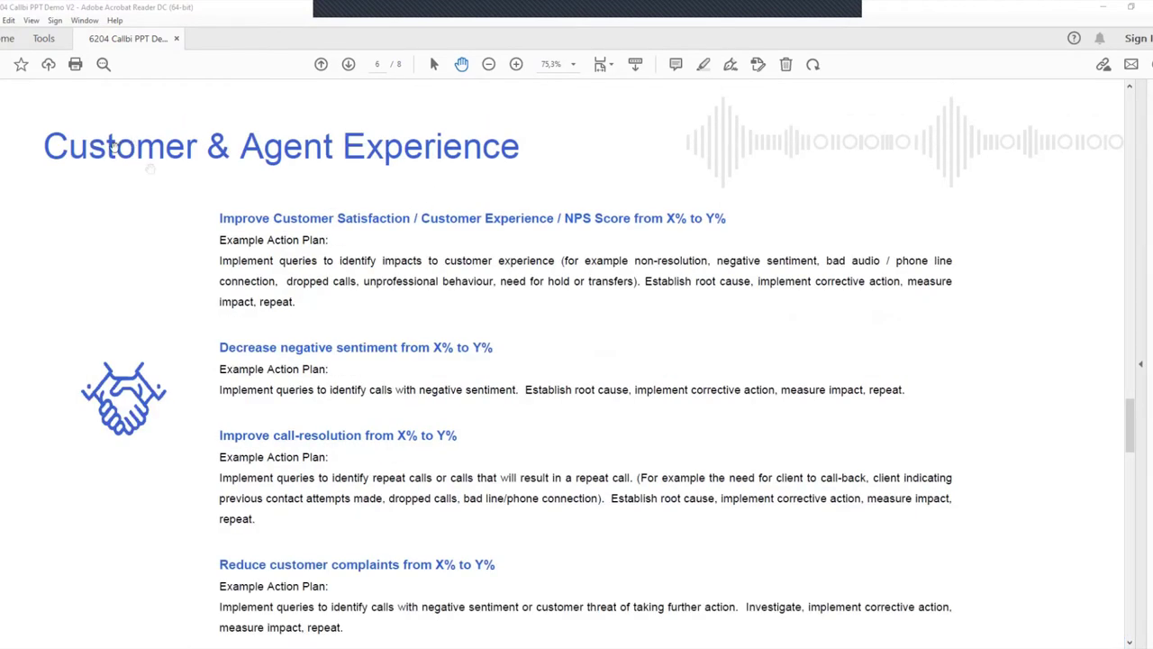
scroll(223, 97, "down", 2)
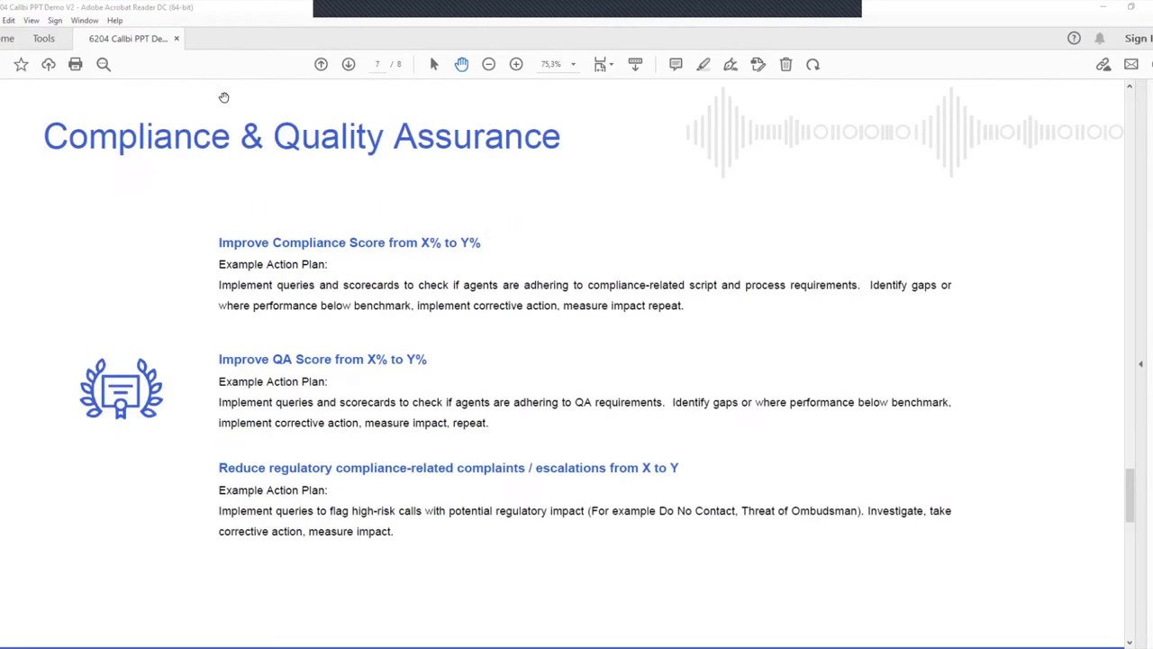
scroll(224, 96, "up", 1)
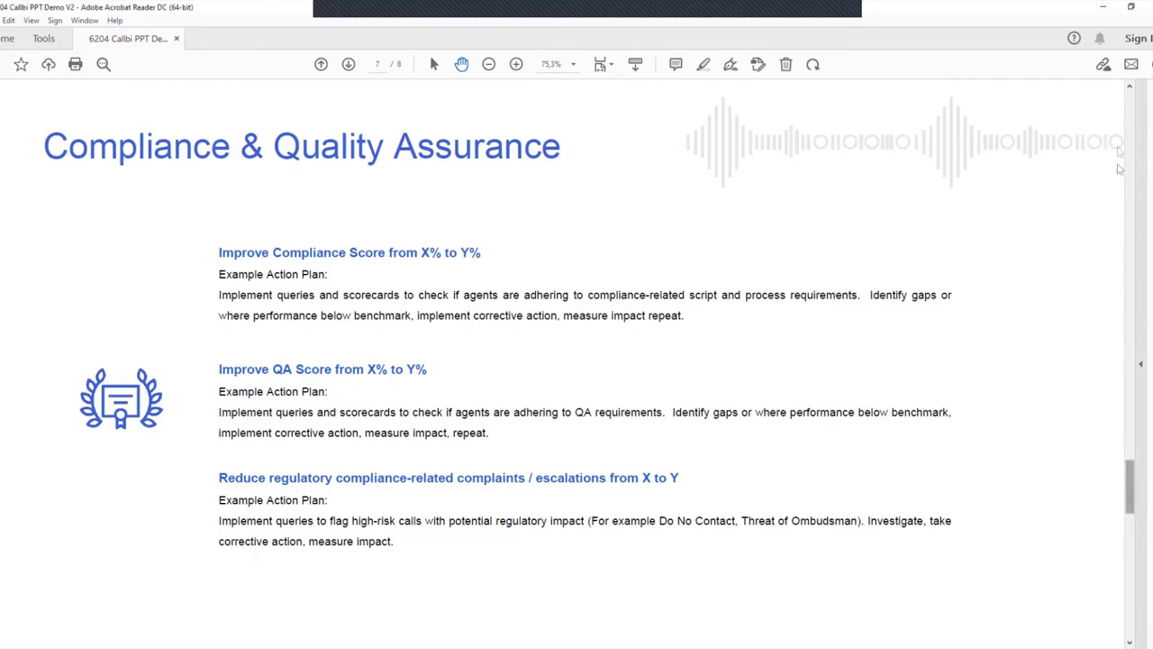
left_click_drag(1133, 495, 1128, 126)
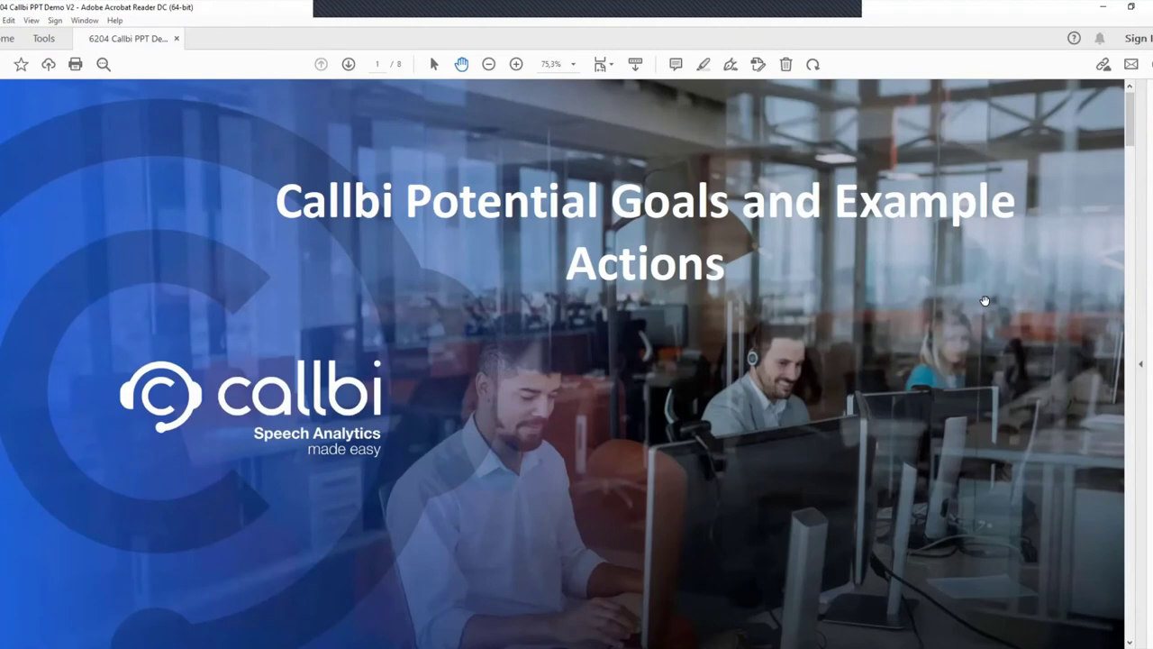
Read the Direct Cost Saving, Efficiency Gains and Revenue Generation example action plans in the PDF
scroll(986, 299, "down", 3)
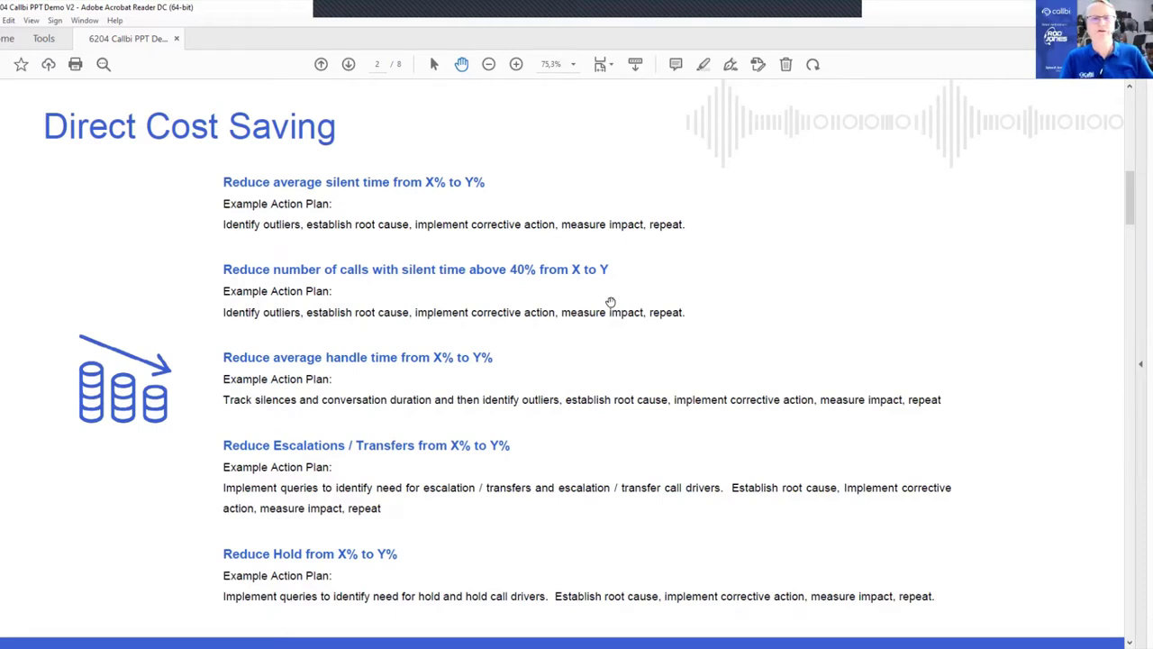
scroll(607, 301, "down", 2)
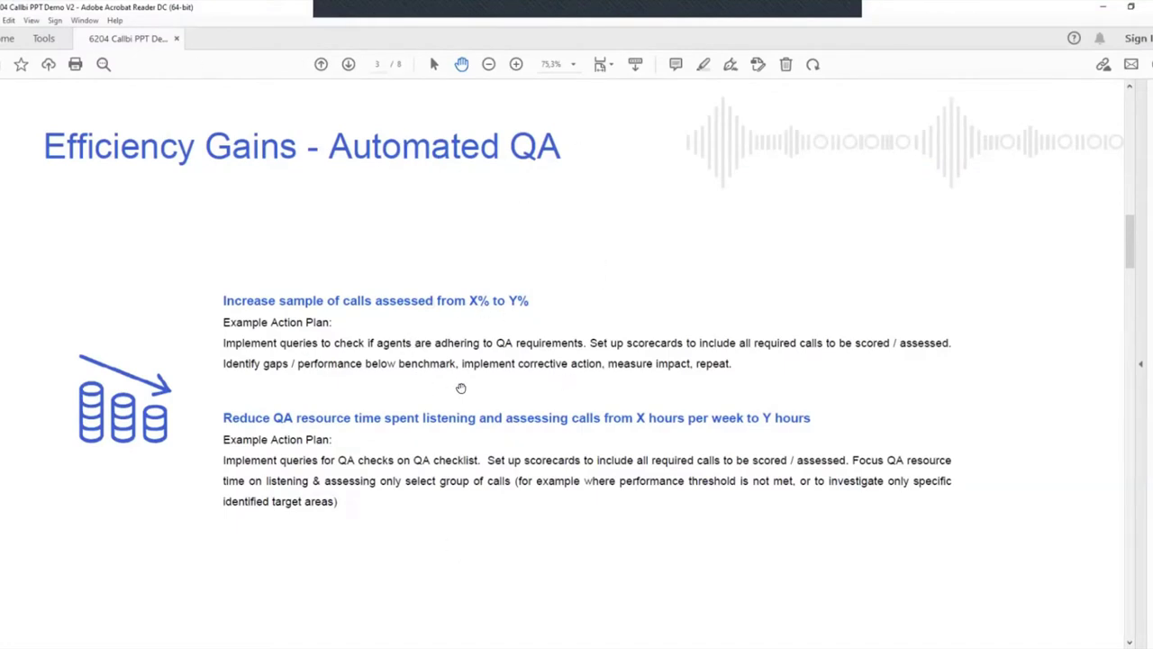
scroll(582, 320, "down", 1)
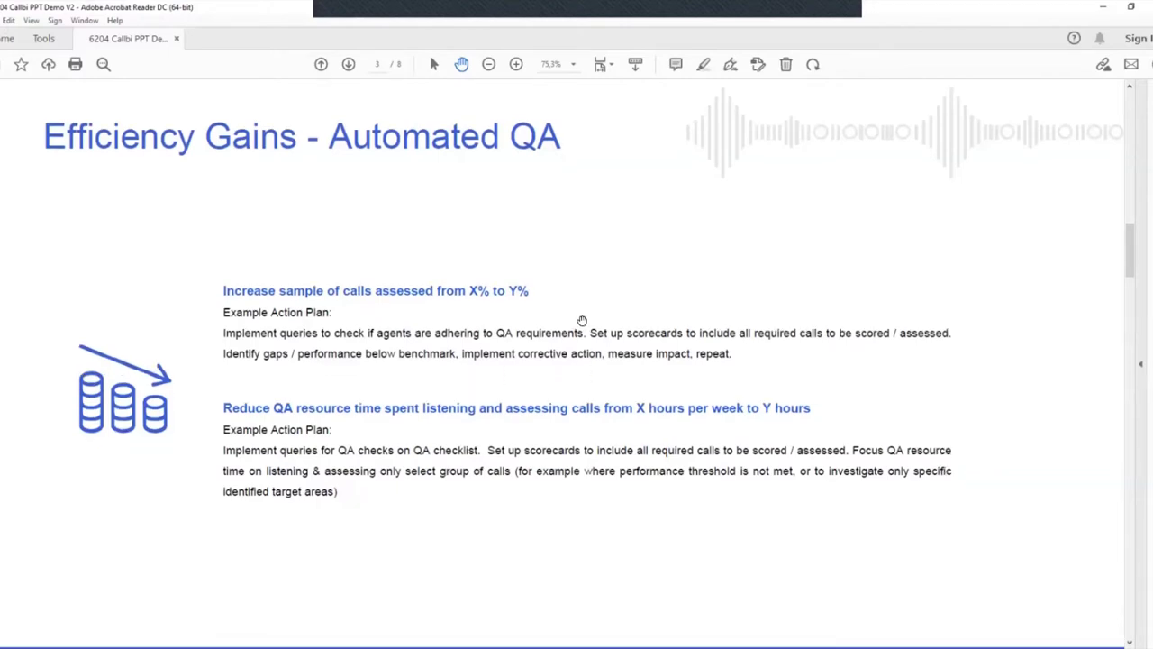
scroll(582, 321, "down", 5)
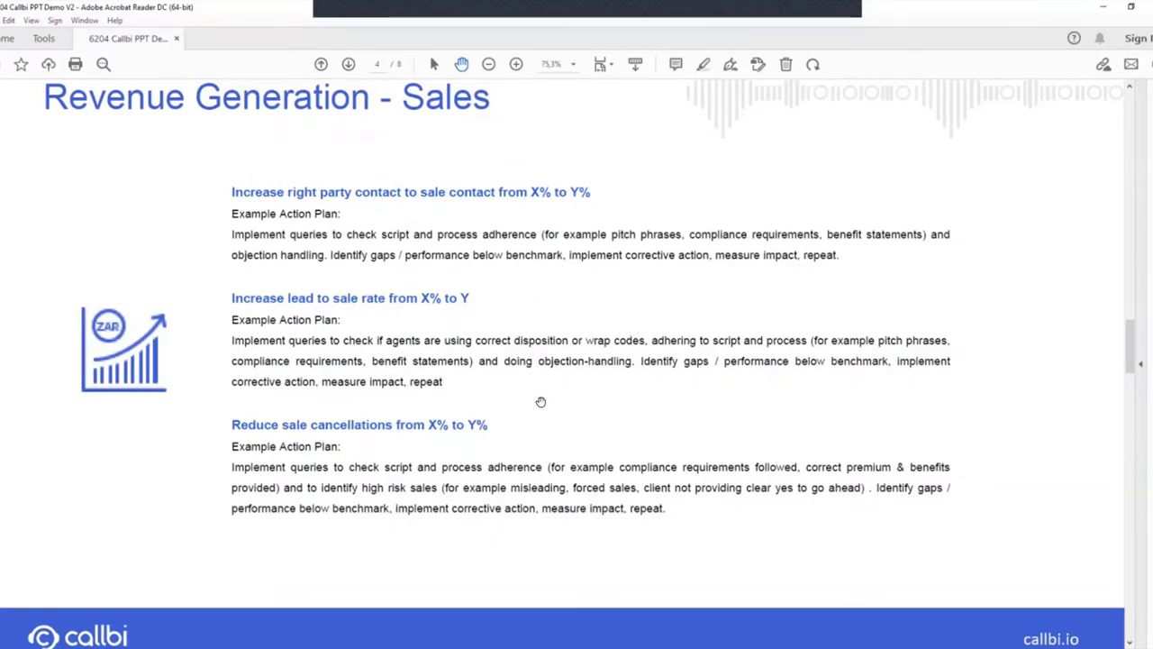
scroll(541, 401, "down", 10)
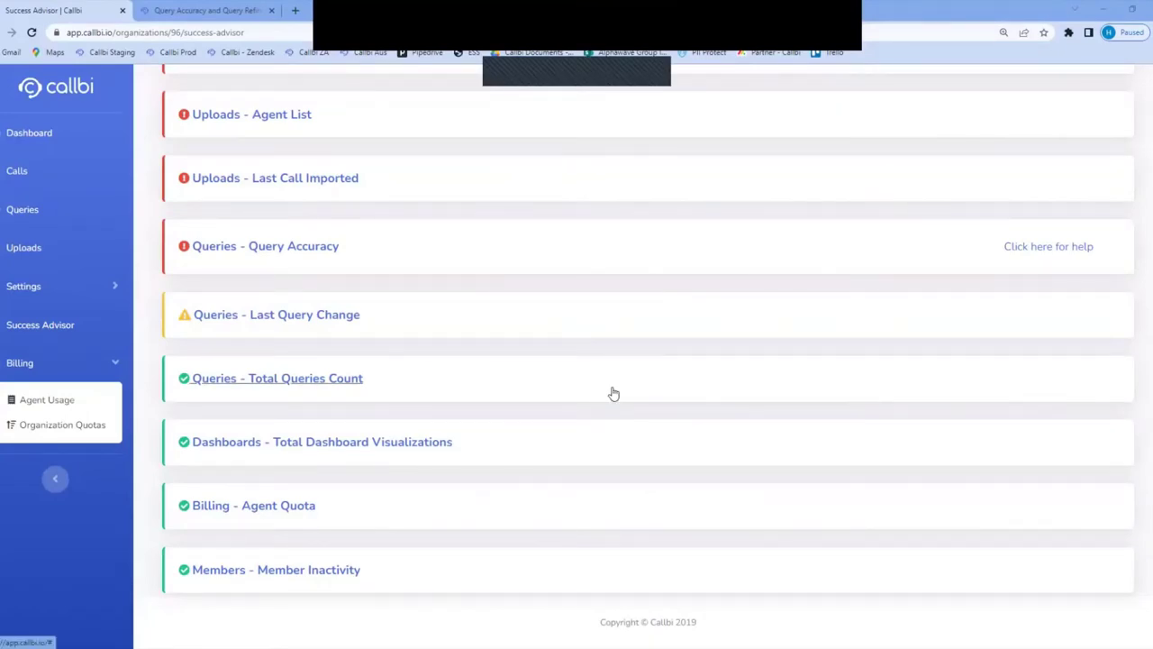
Create a new query in the CX category from the Callback Required template
left_click(25, 210)
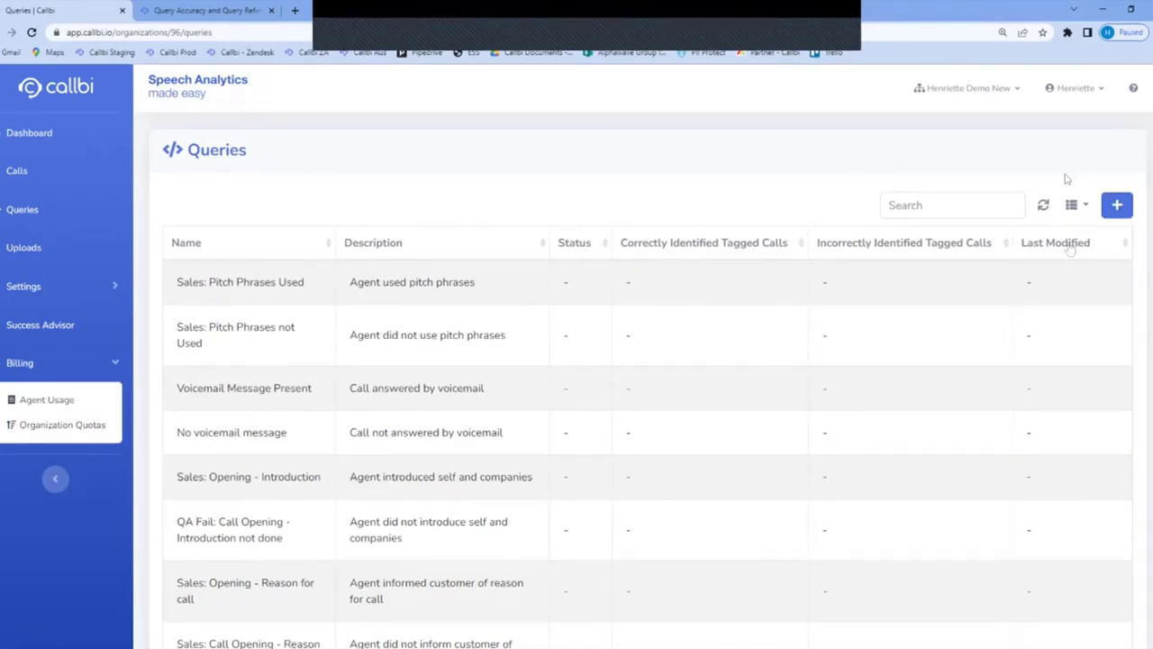
left_click(1117, 206)
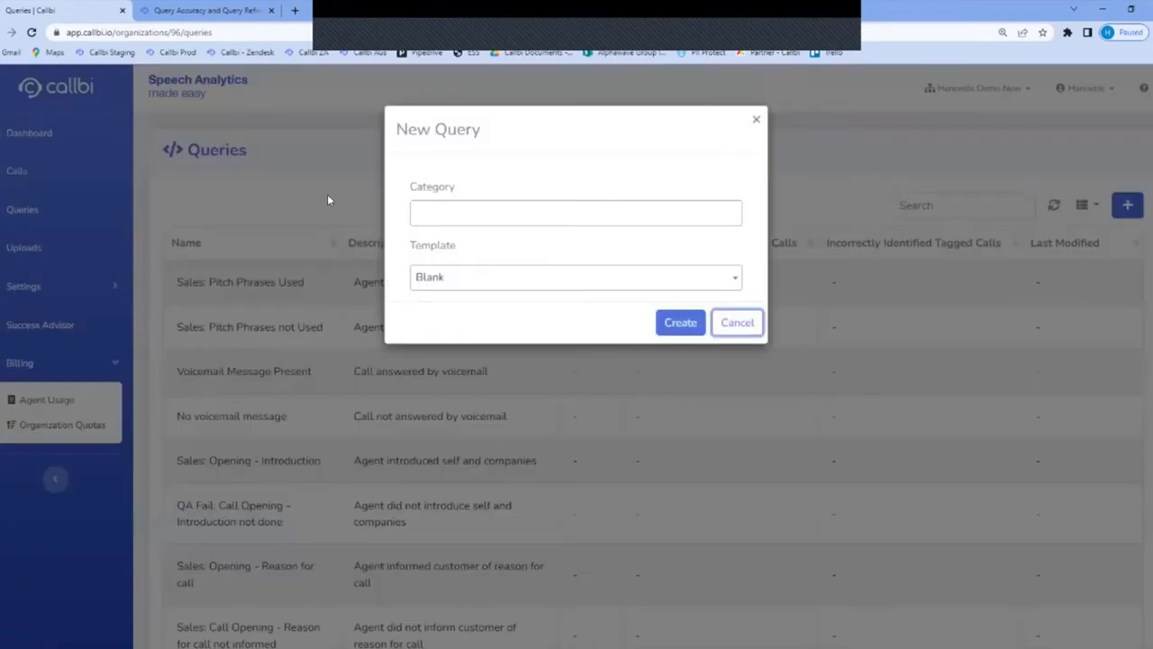
left_click(509, 212)
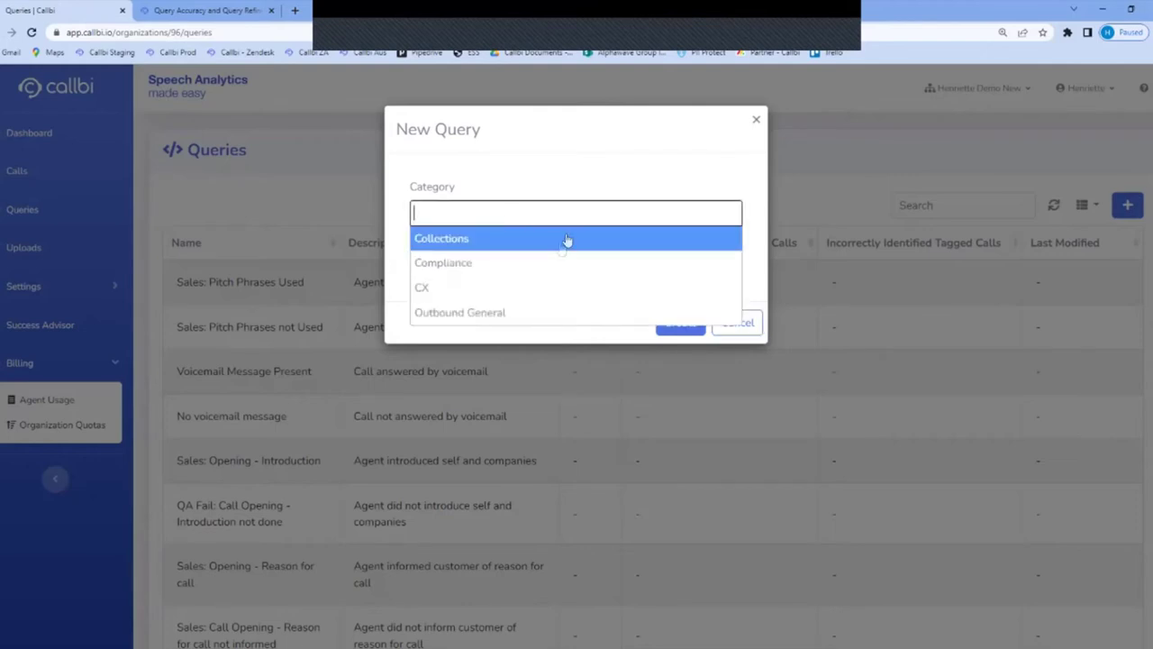
left_click(444, 287)
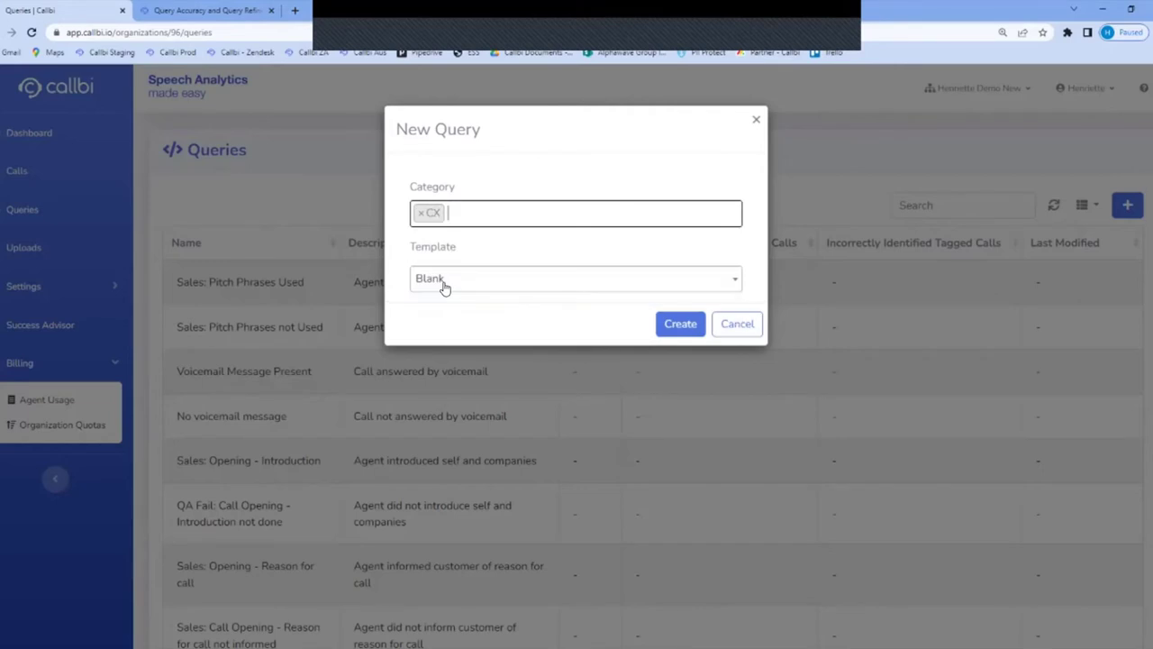
left_click(498, 282)
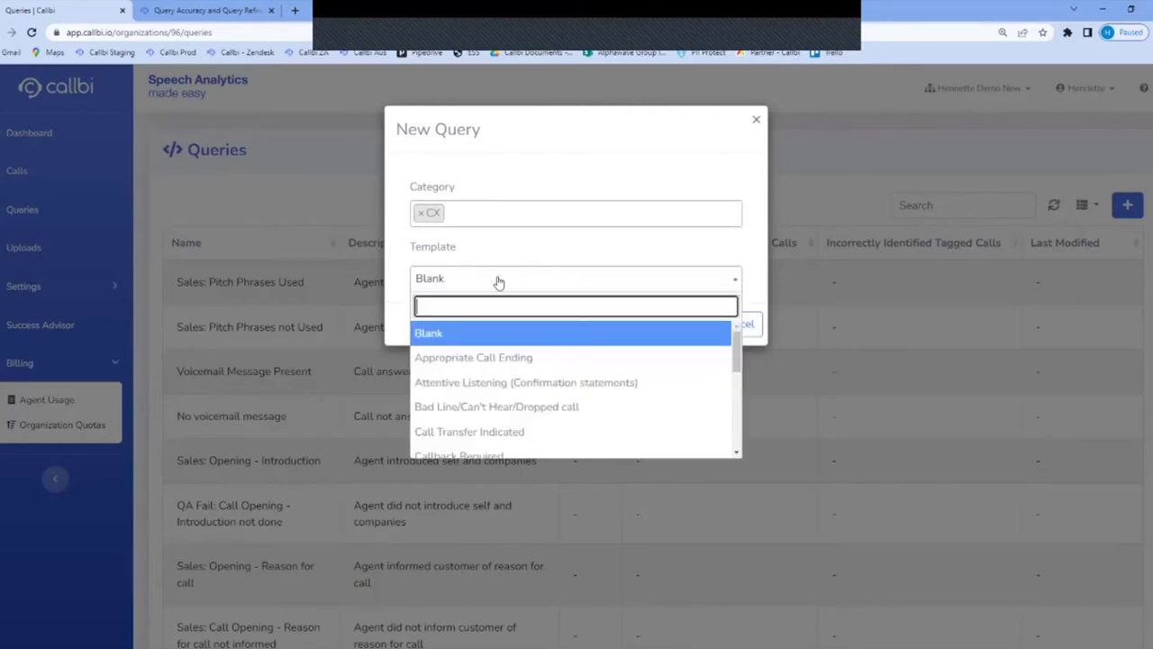
scroll(530, 356, "down", 2)
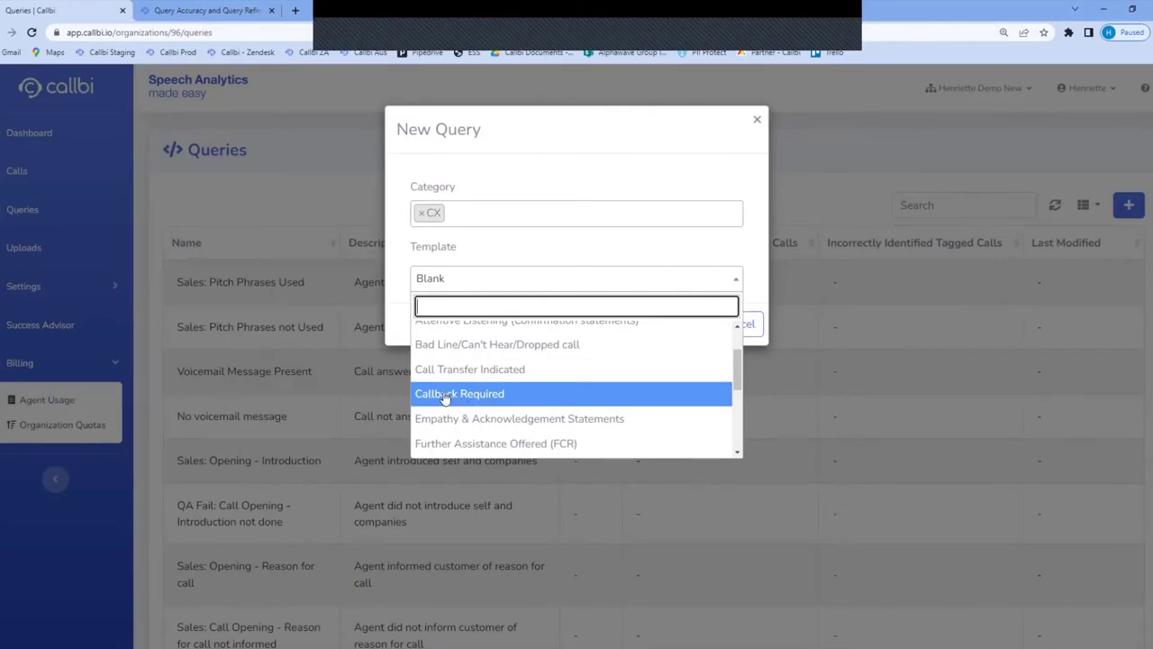
key("Return")
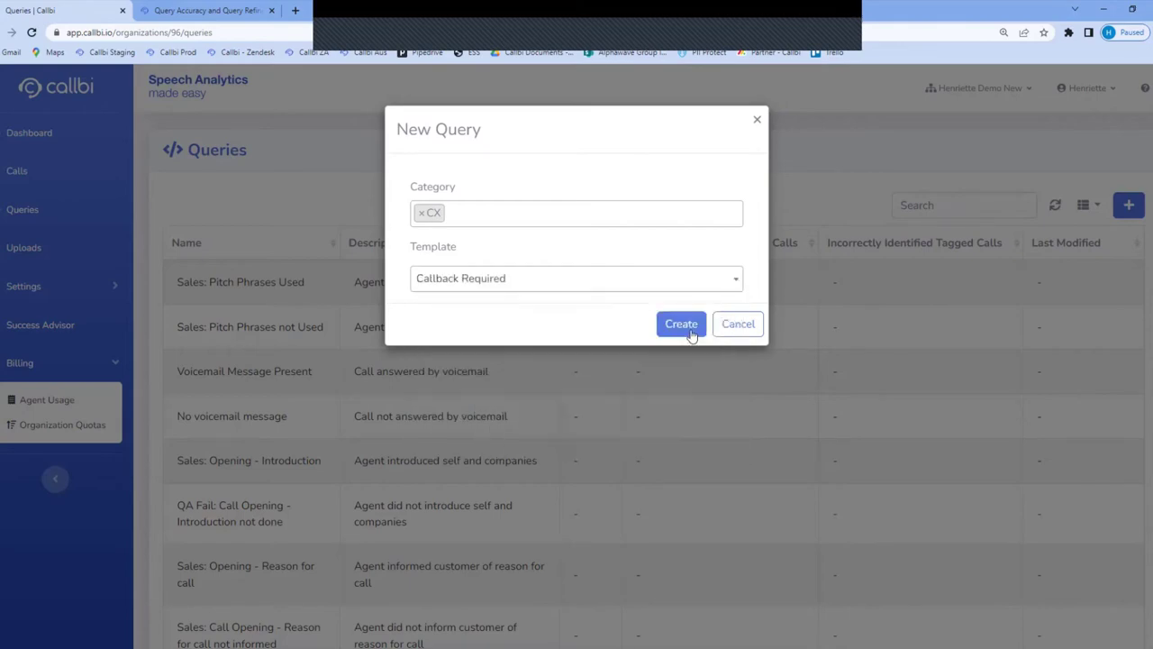
left_click(681, 324)
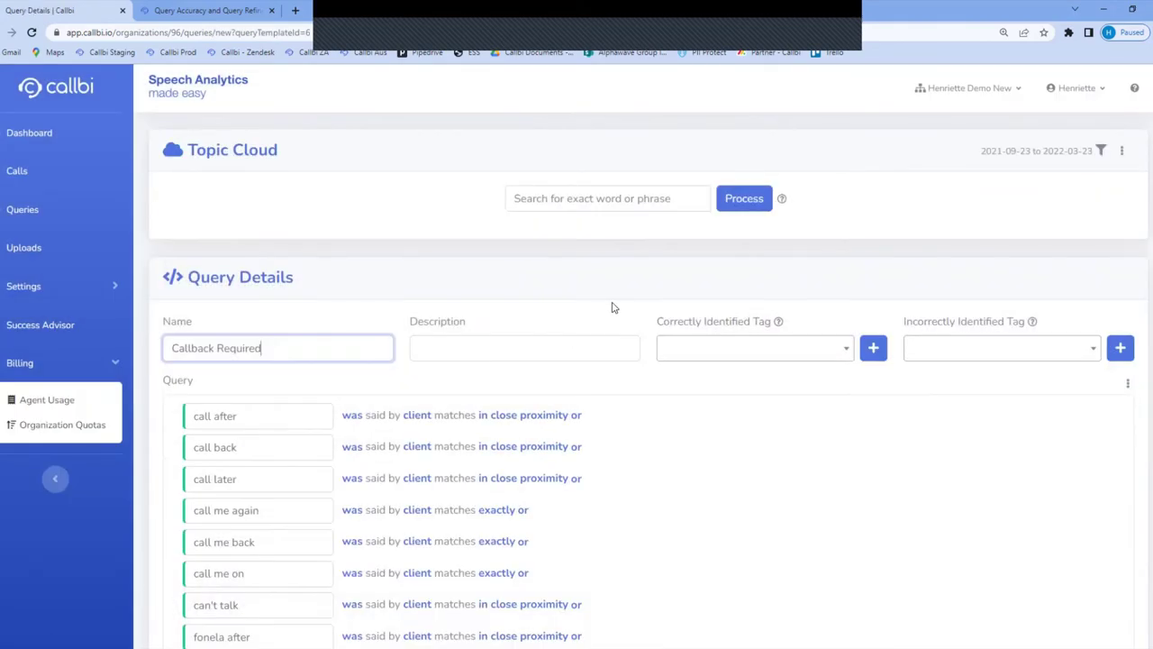
Look through the Callback Required query's phrases and query text, and return to the queries list without saving the draft
scroll(581, 434, "down", 2)
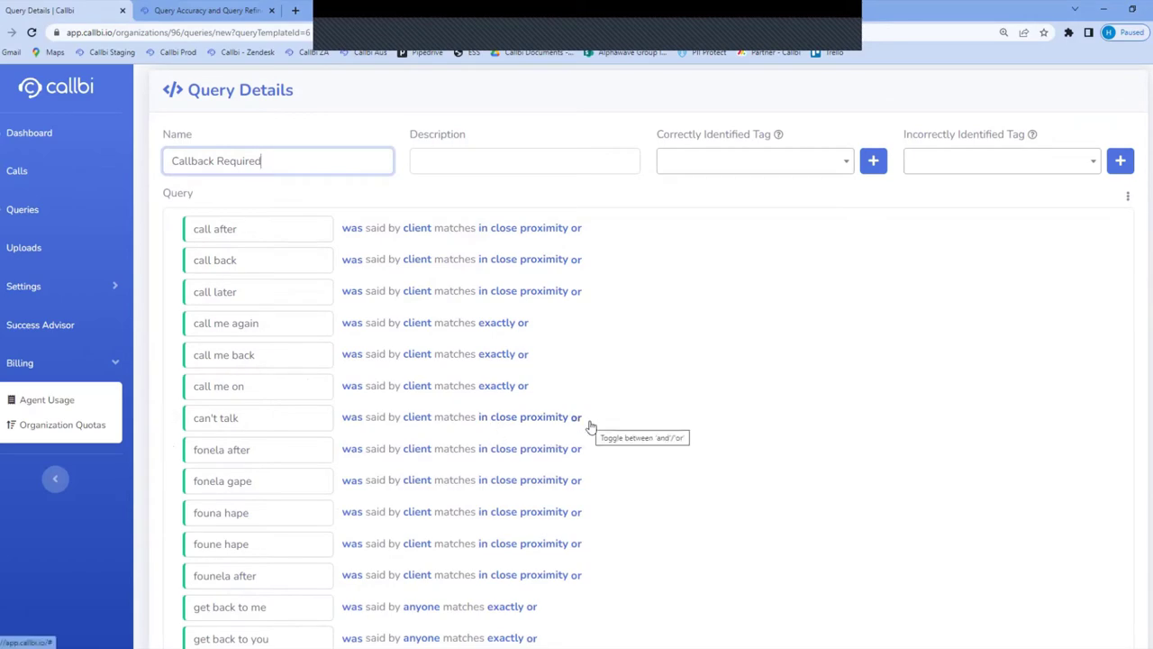
scroll(590, 426, "down", 10)
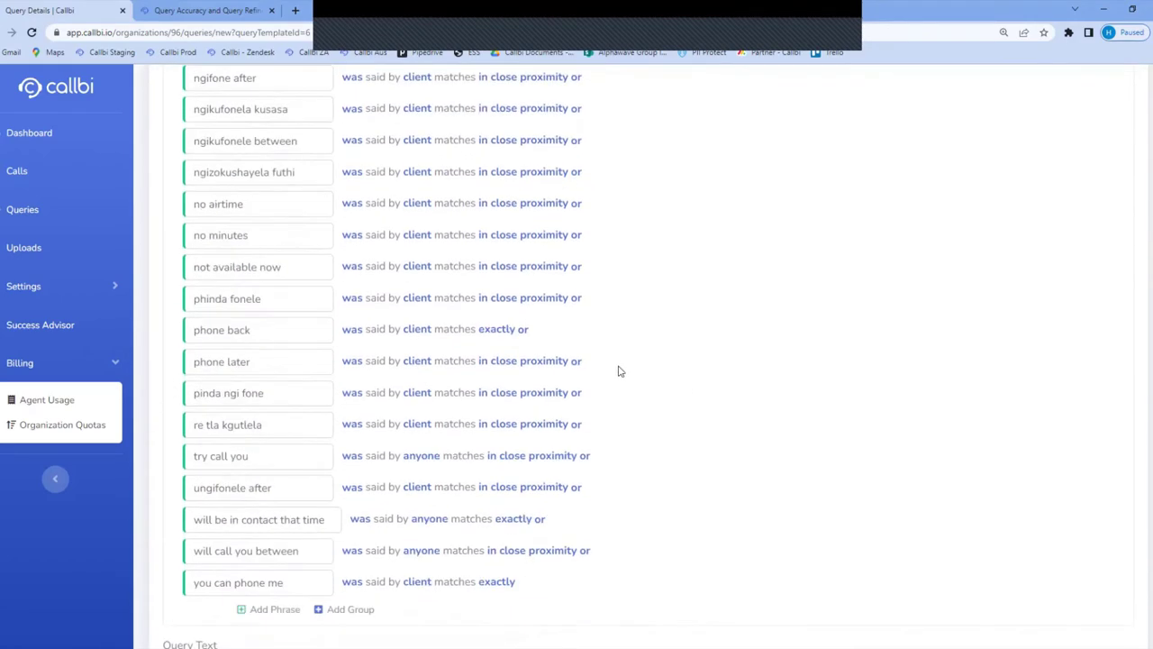
scroll(620, 372, "down", 1)
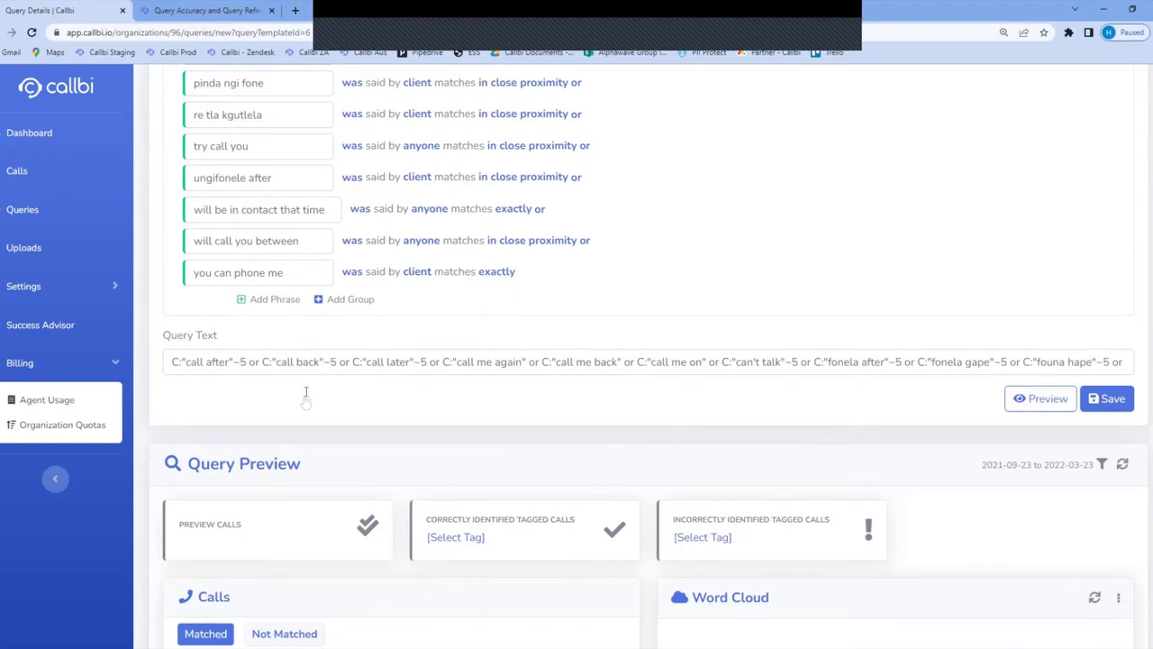
scroll(305, 397, "up", 4)
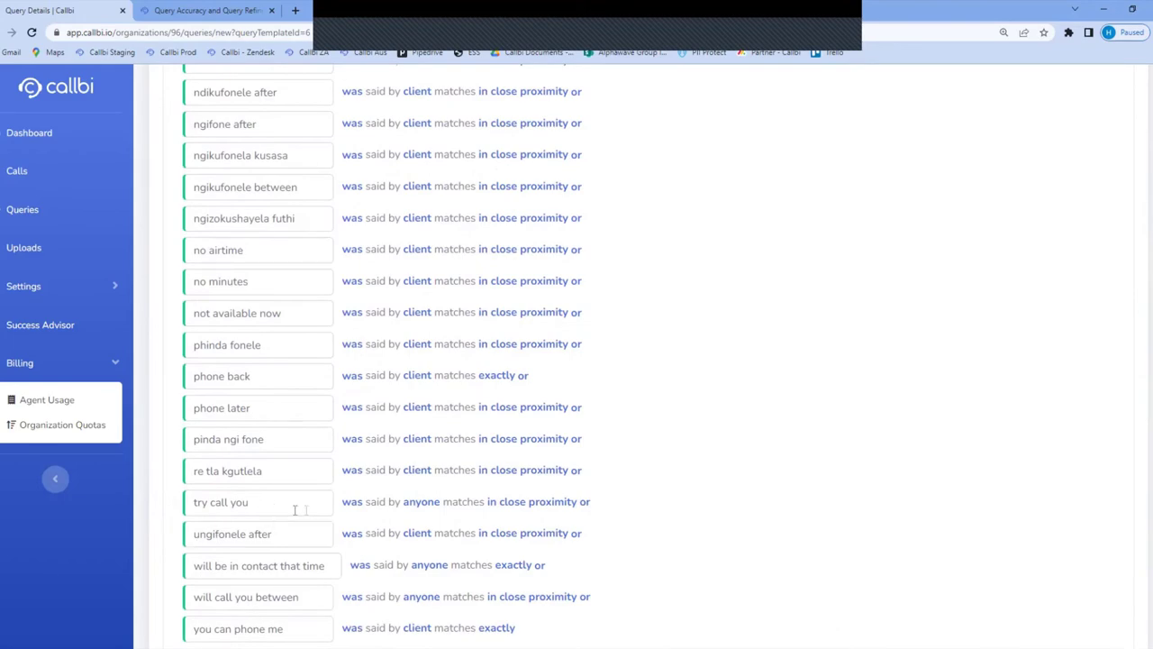
scroll(270, 342, "up", 2)
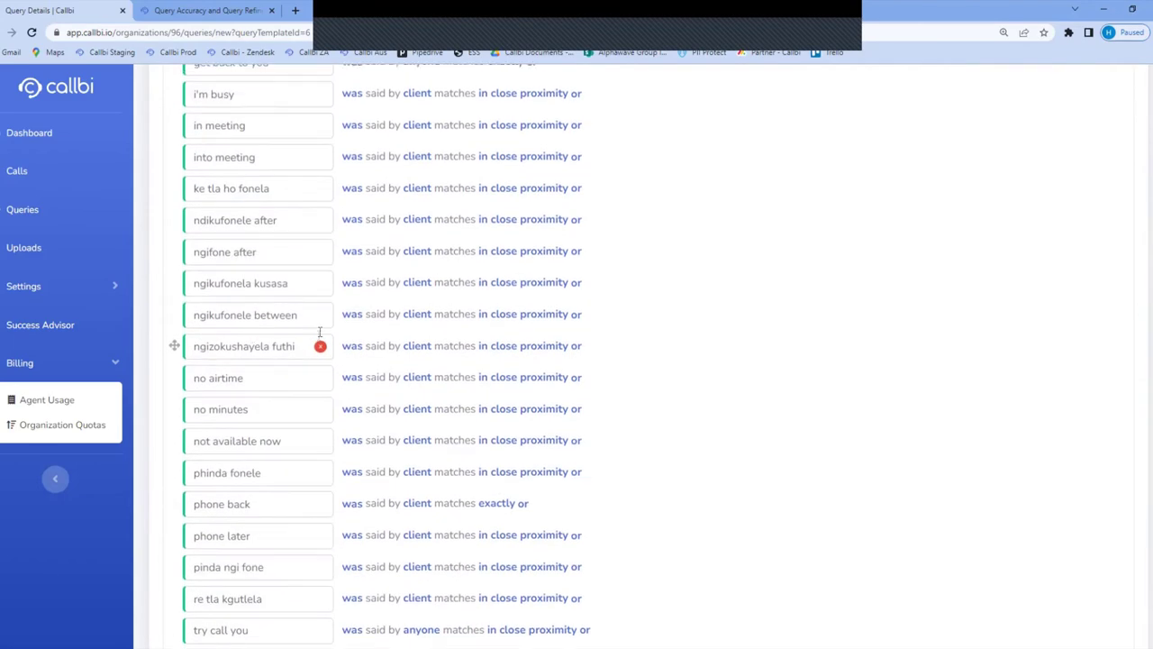
scroll(252, 343, "up", 8)
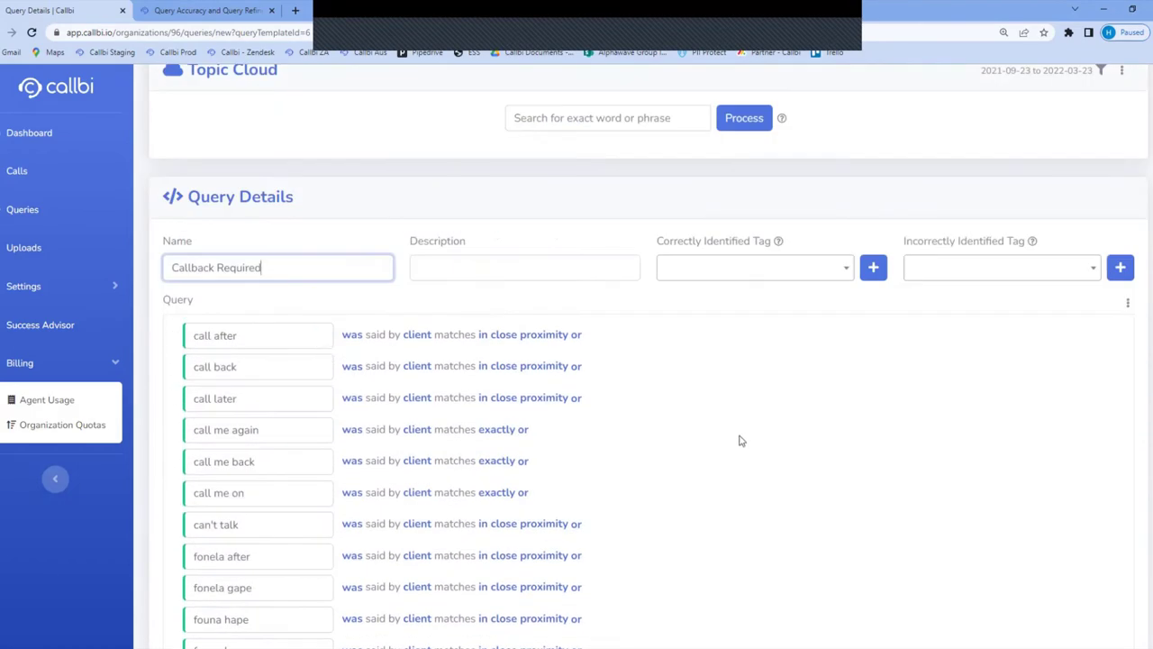
left_click(22, 218)
left_click(631, 103)
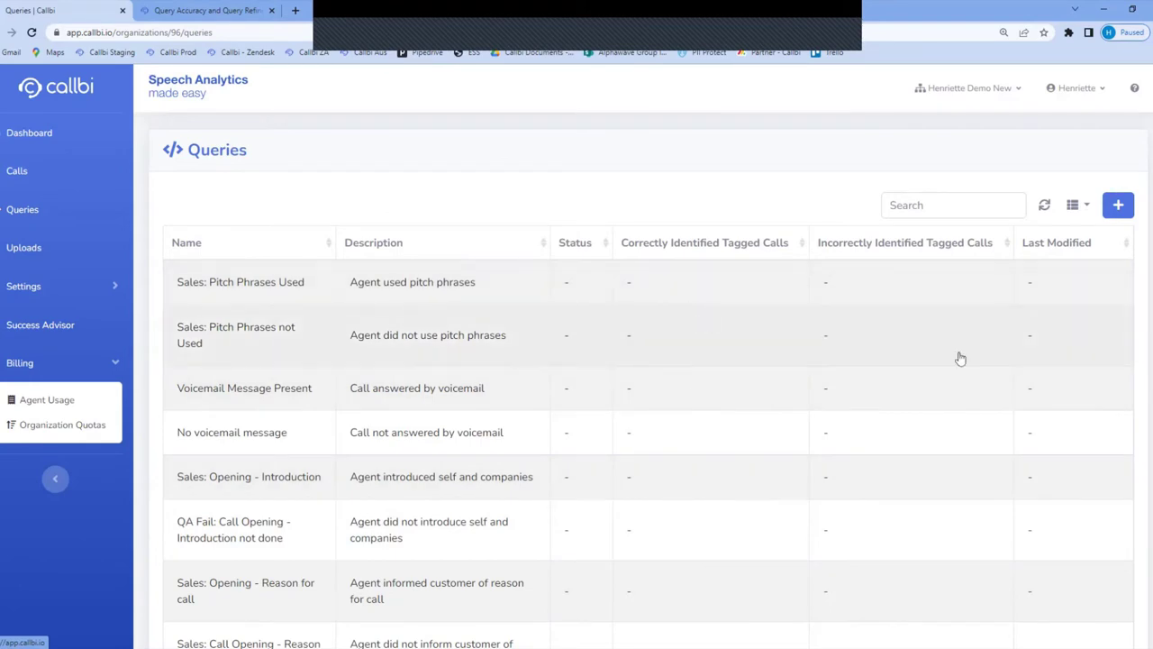
Create a new query in the CX category from the High-Risk Calls: Negative Sentiment template
left_click(1119, 206)
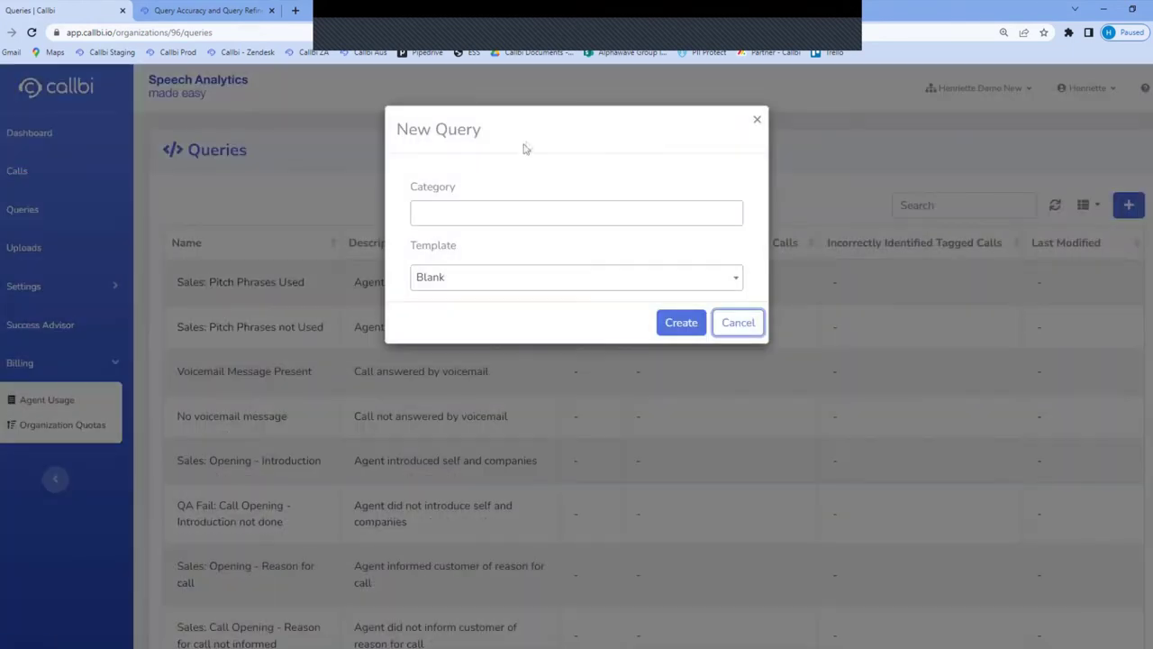
left_click(498, 203)
type("cx")
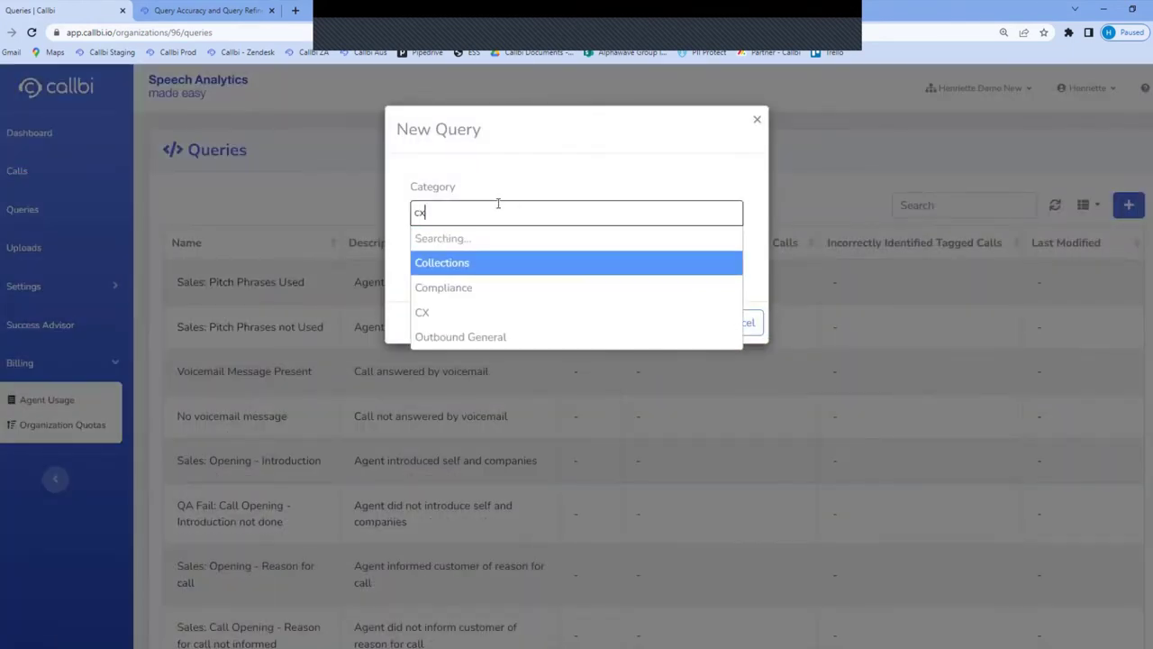
left_click(510, 293)
left_click(468, 281)
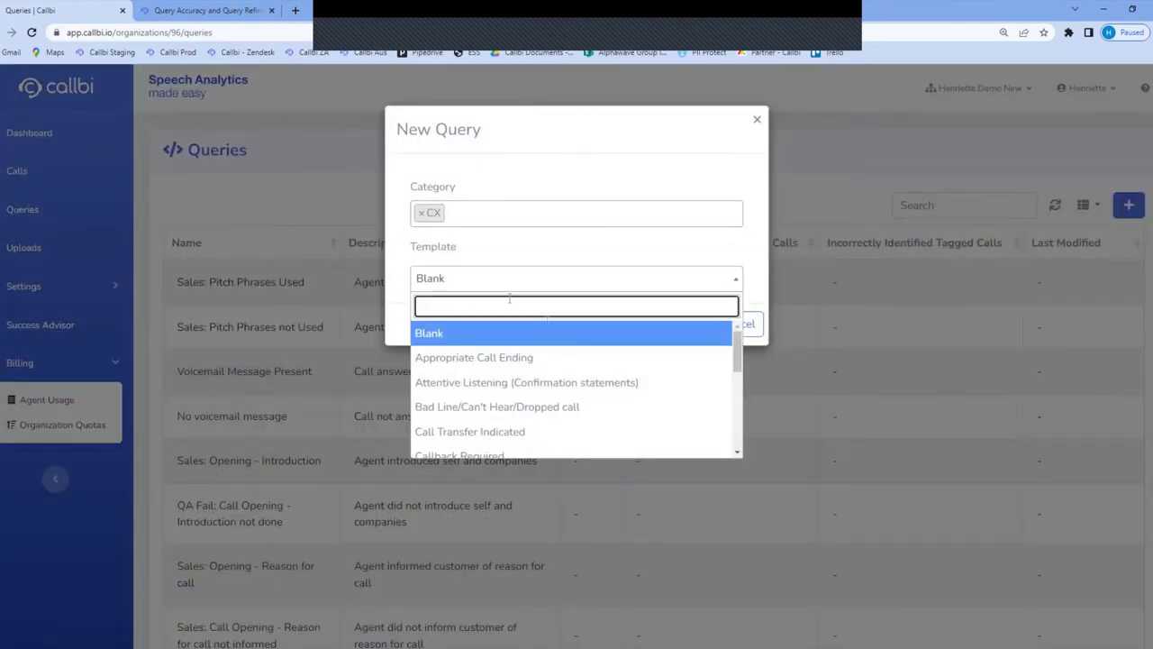
scroll(577, 402, "down", 3)
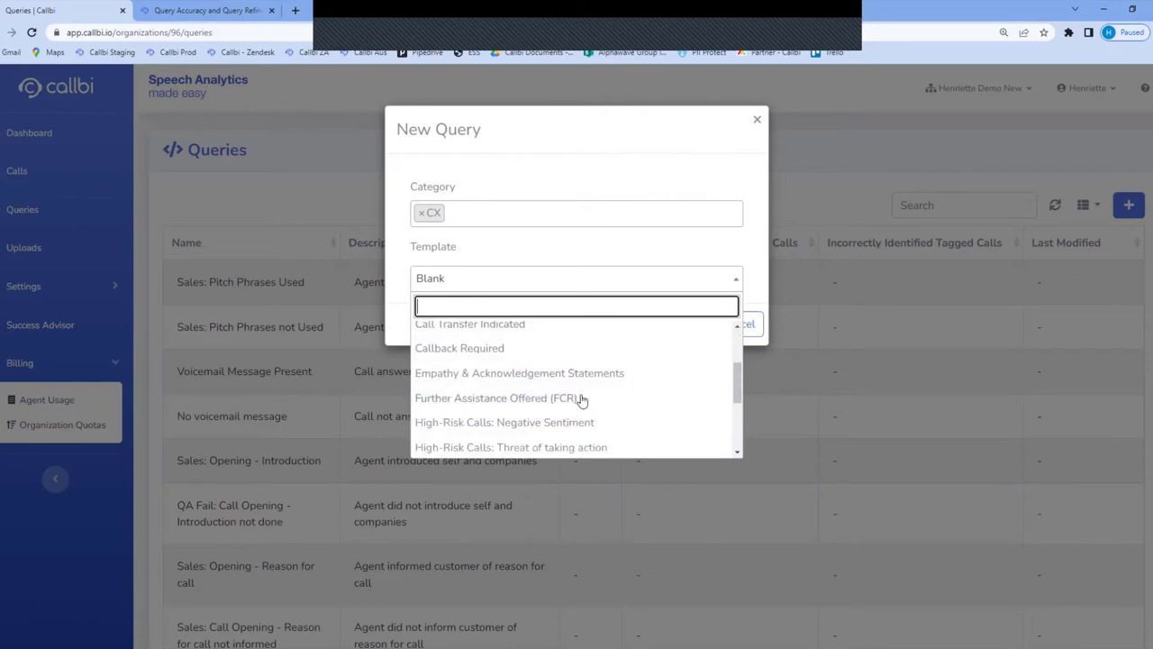
left_click(529, 410)
left_click(682, 326)
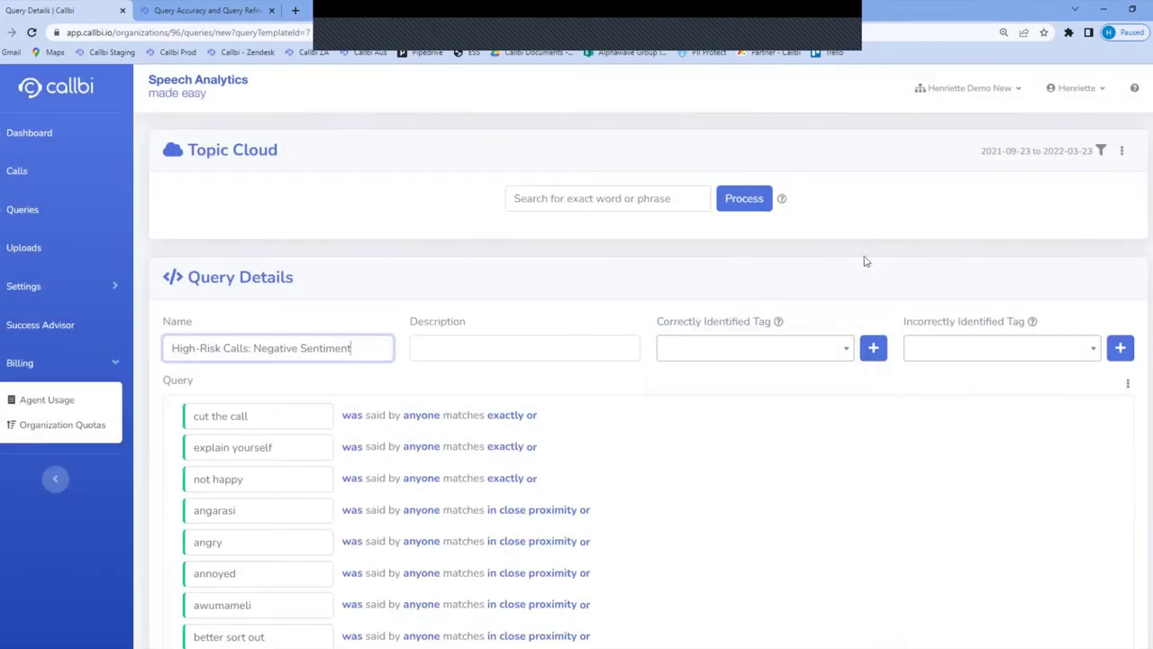
Read through the Negative Sentiment query's predefined phrases down to the query preview section
scroll(314, 214, "down", 3)
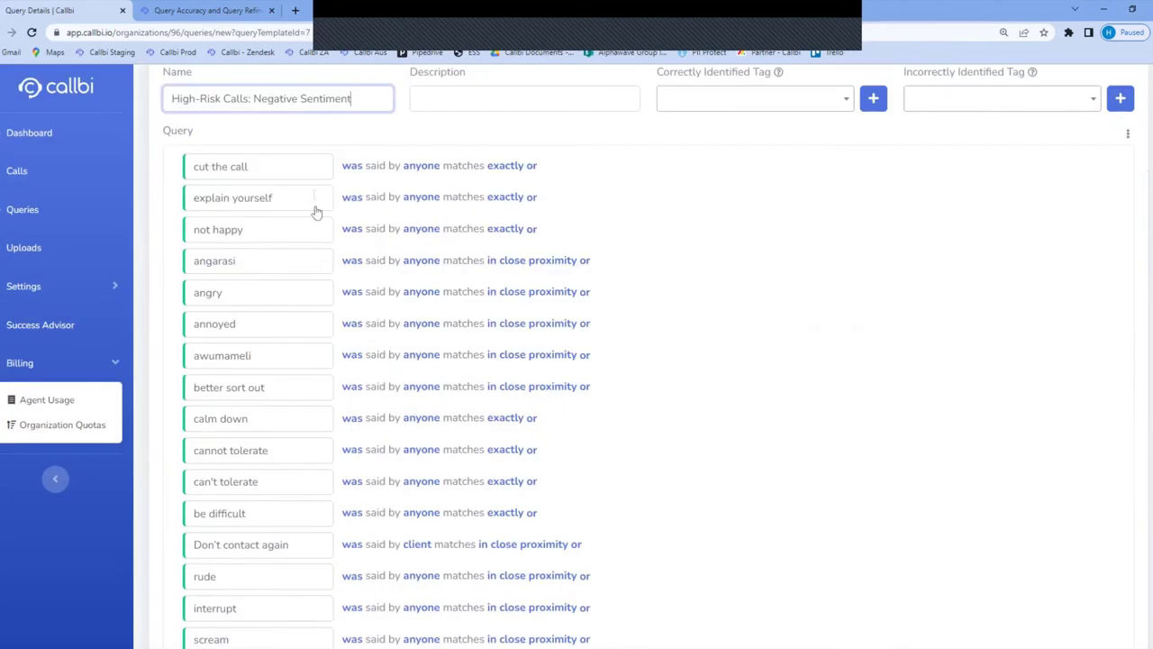
scroll(232, 335, "down", 2)
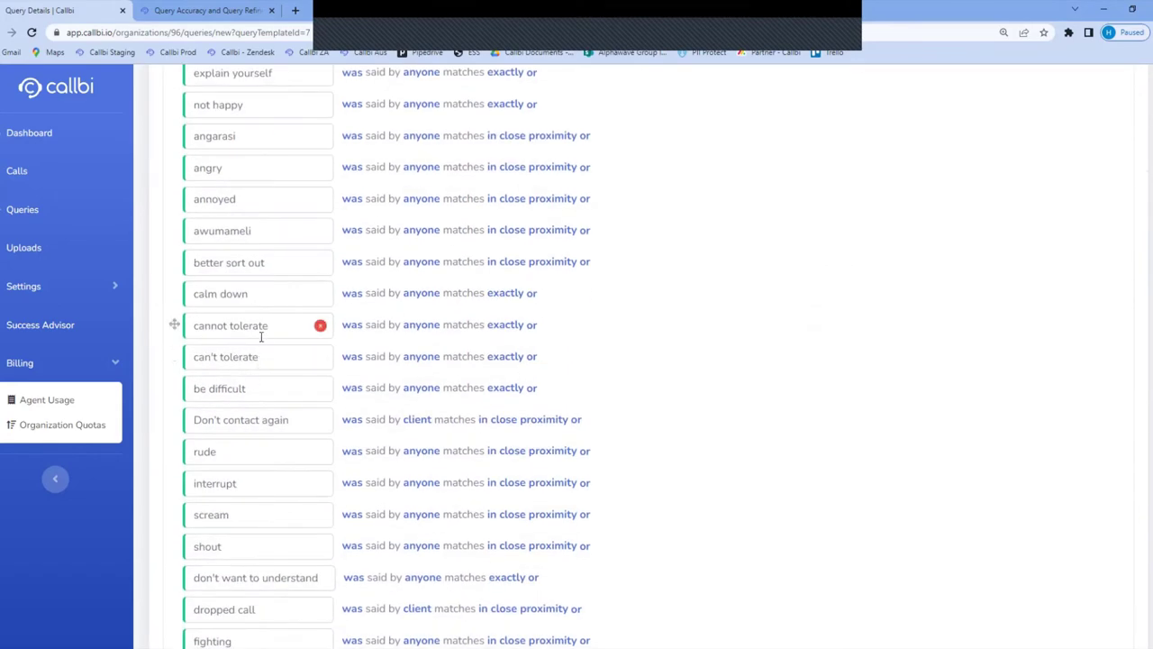
scroll(262, 335, "down", 15)
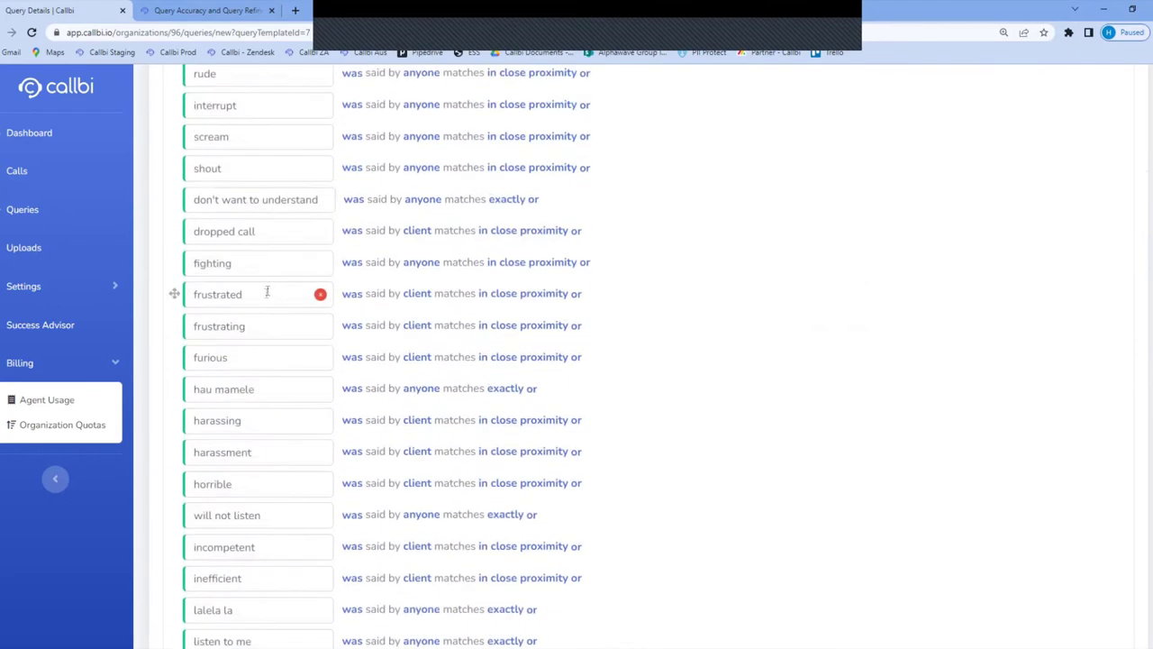
scroll(269, 299, "down", 12)
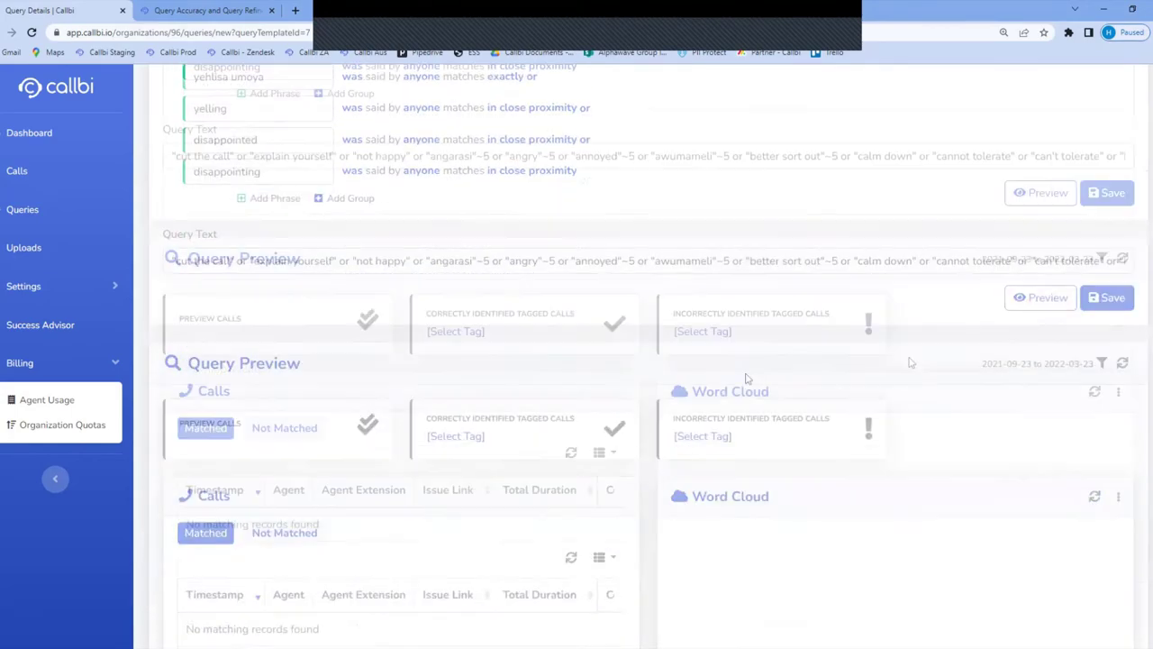
Filter the query preview to the date range 2019/09/23 - 2022/03/23
left_click(1101, 258)
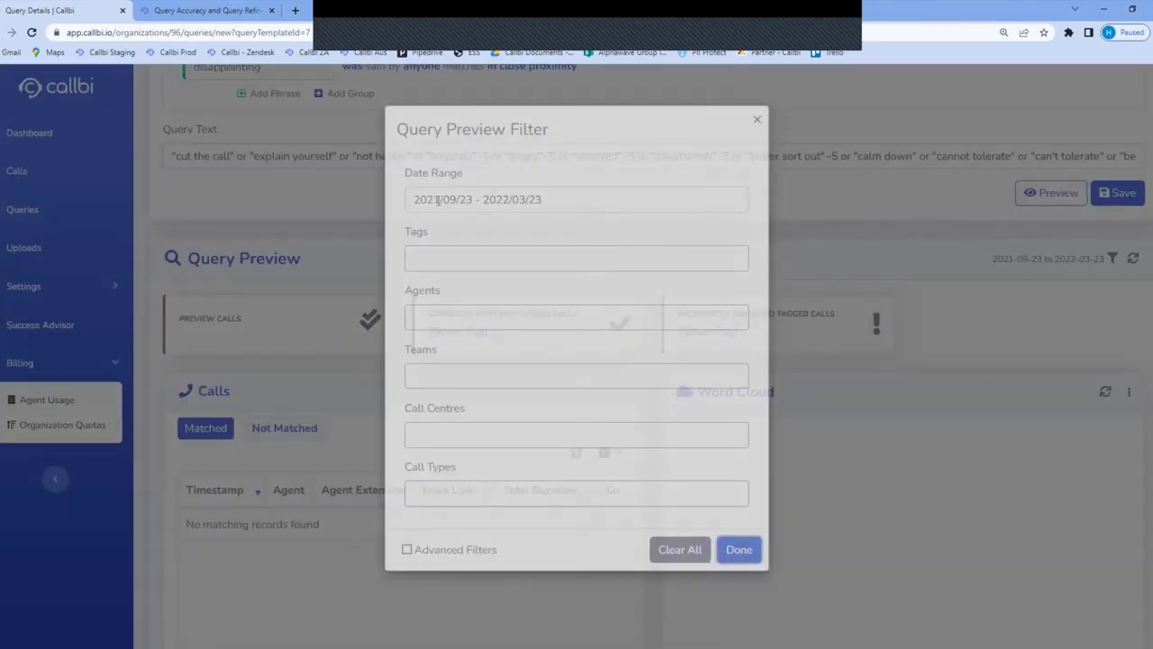
left_click(439, 200)
key("BackSpace")
type("0")
key("BackSpace")
key("BackSpace")
type("19")
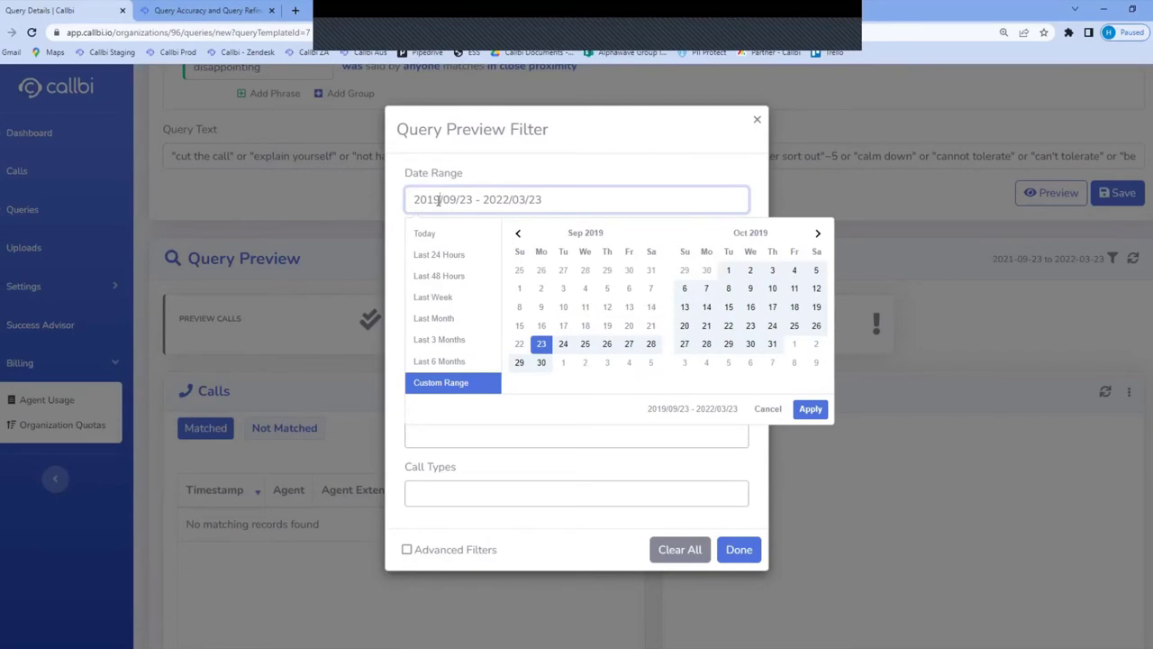
left_click(811, 408)
left_click(739, 549)
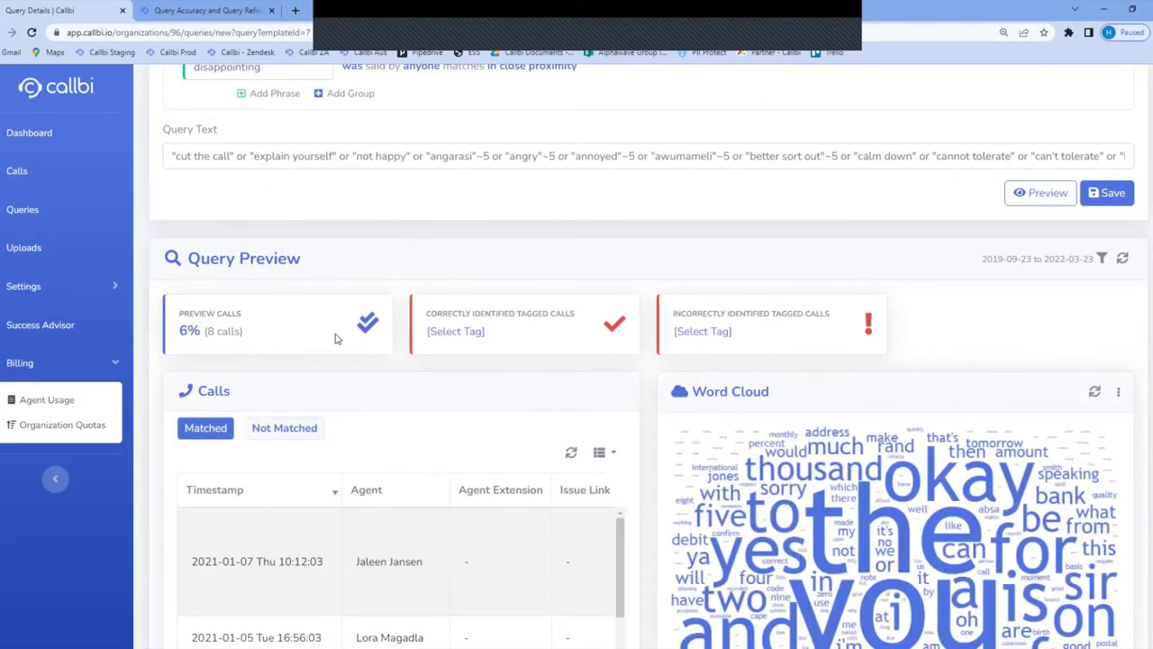
Check the preview results and the details of the first matched call, and return to the queries list without saving the draft
mouse_move(336, 339)
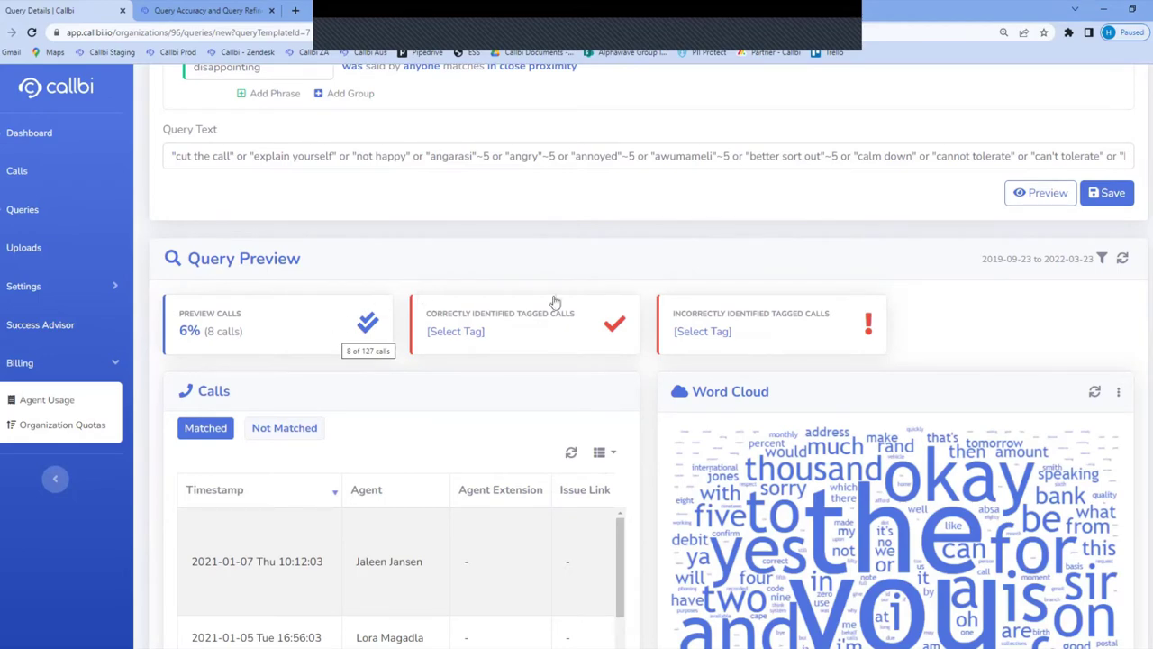
scroll(556, 301, "down", 2)
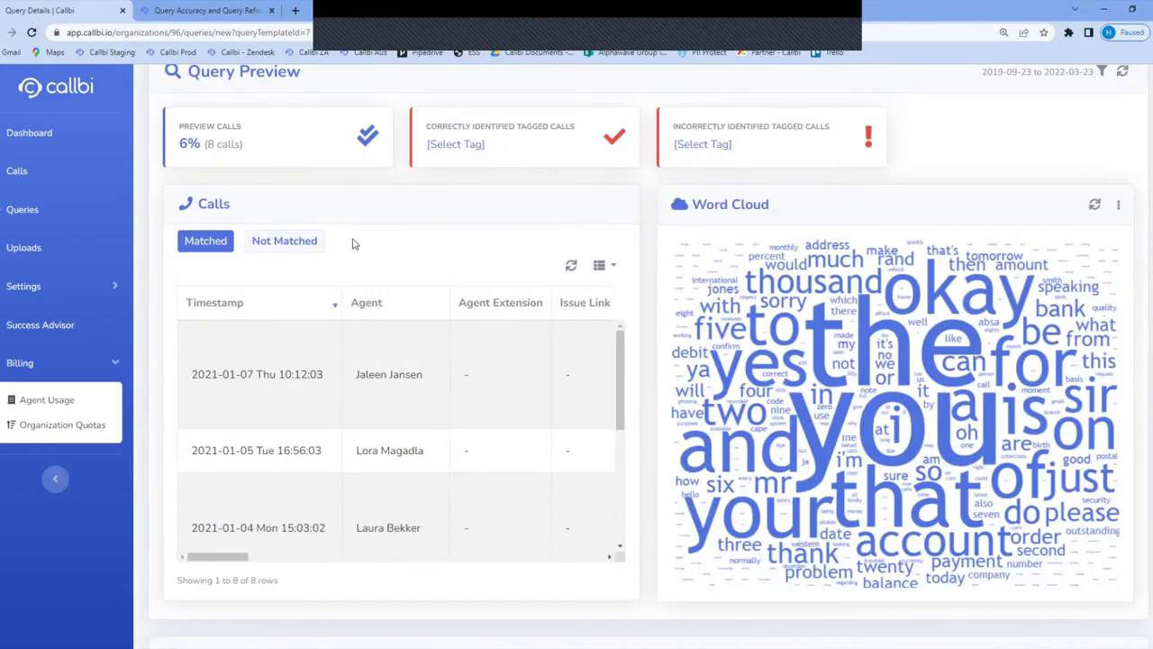
left_click(259, 379)
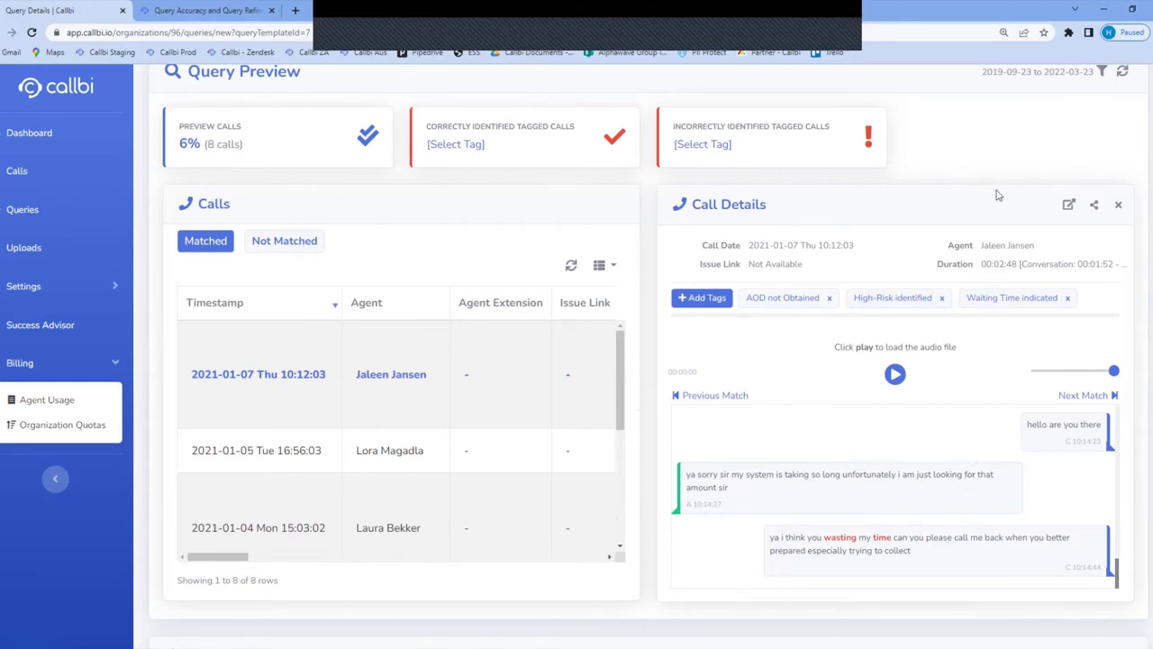
left_click(23, 210)
left_click(642, 103)
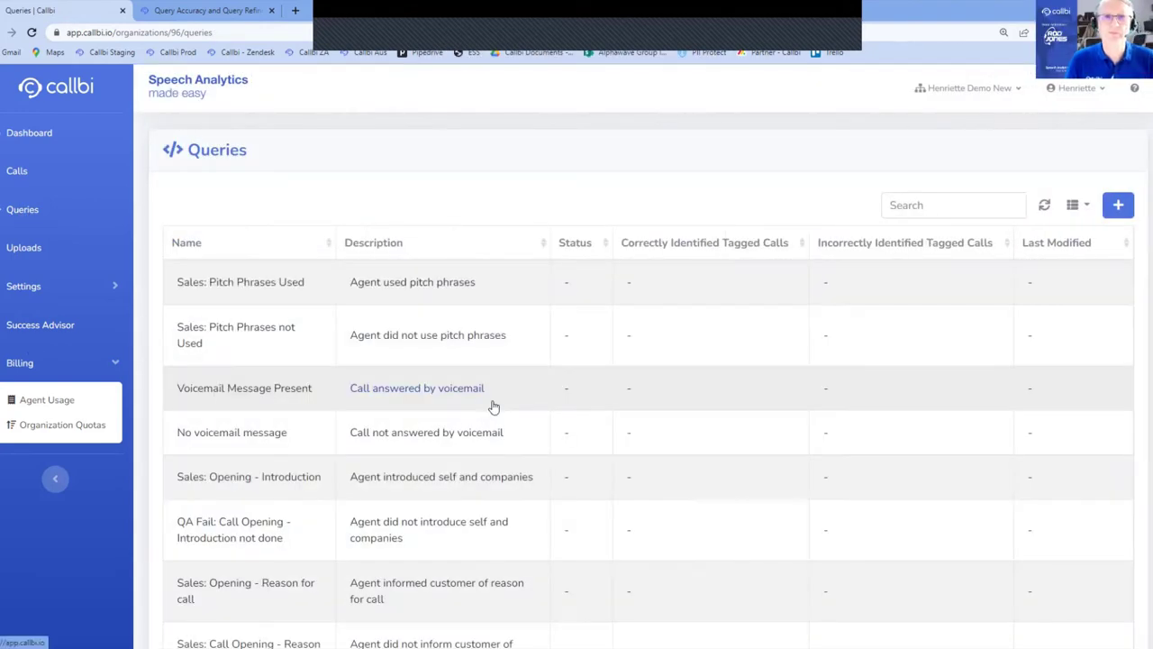
Create a new query in the Outbound General category from the Outbound Greeting template
left_click(1117, 205)
left_click(533, 216)
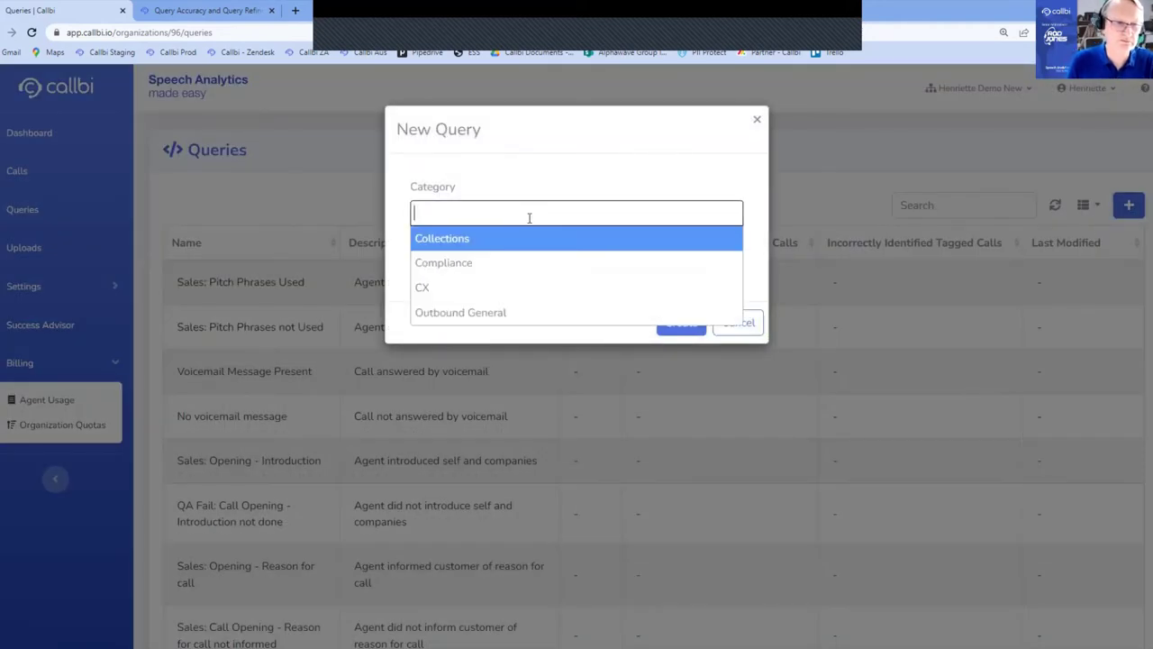
left_click(505, 311)
left_click(560, 291)
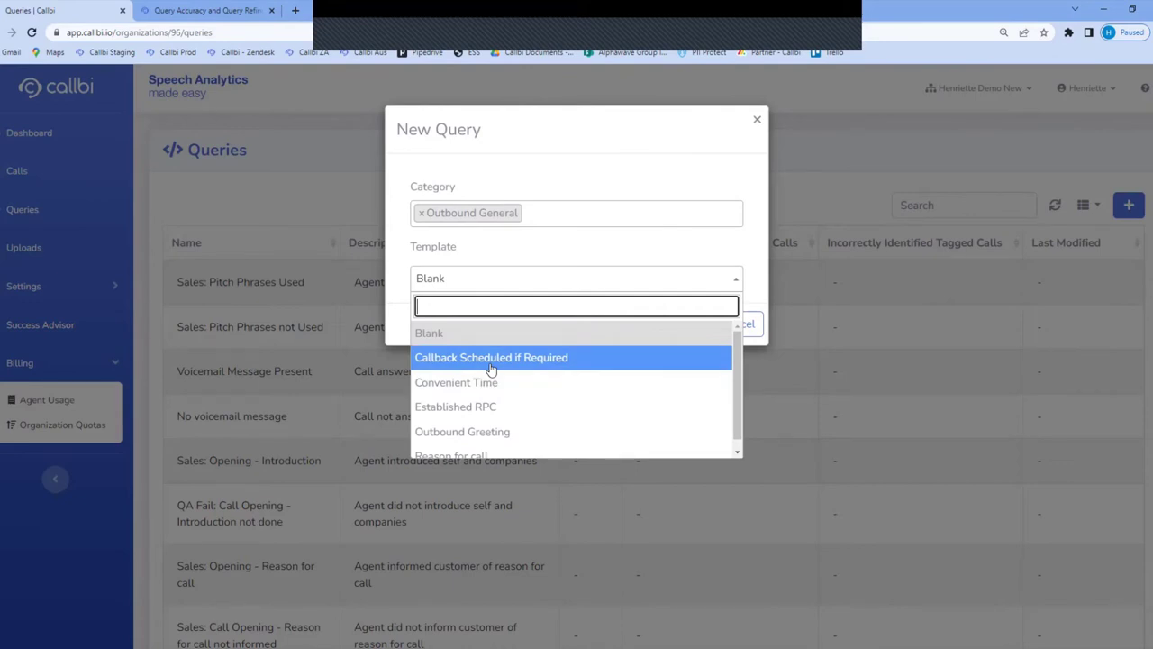
left_click(496, 432)
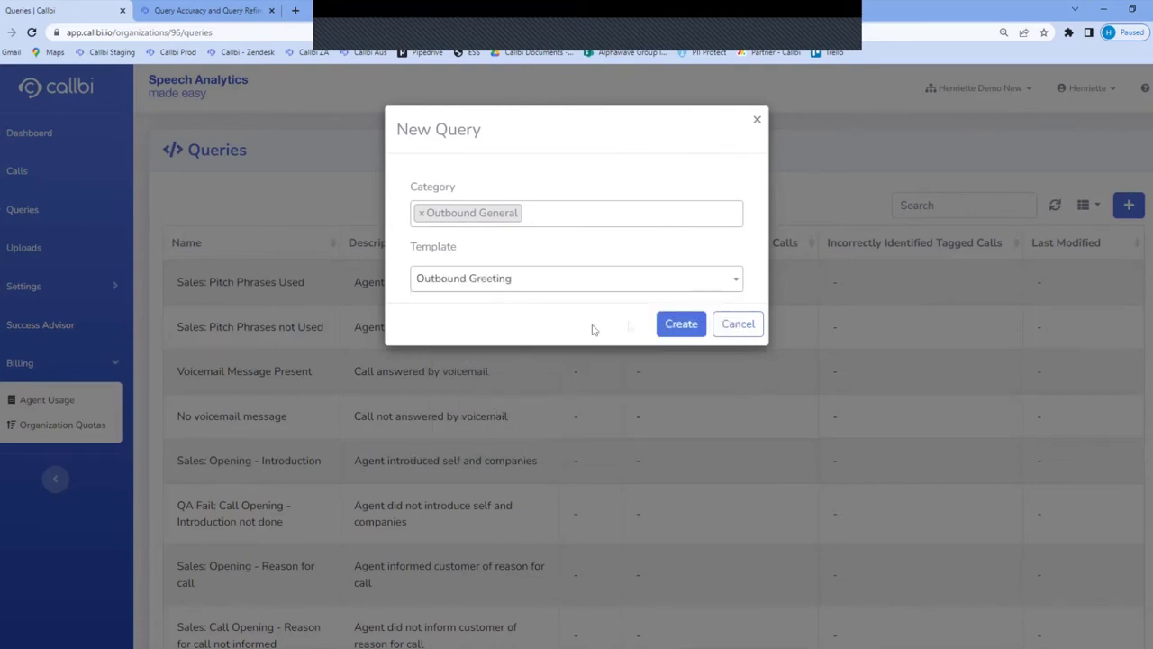
left_click(678, 327)
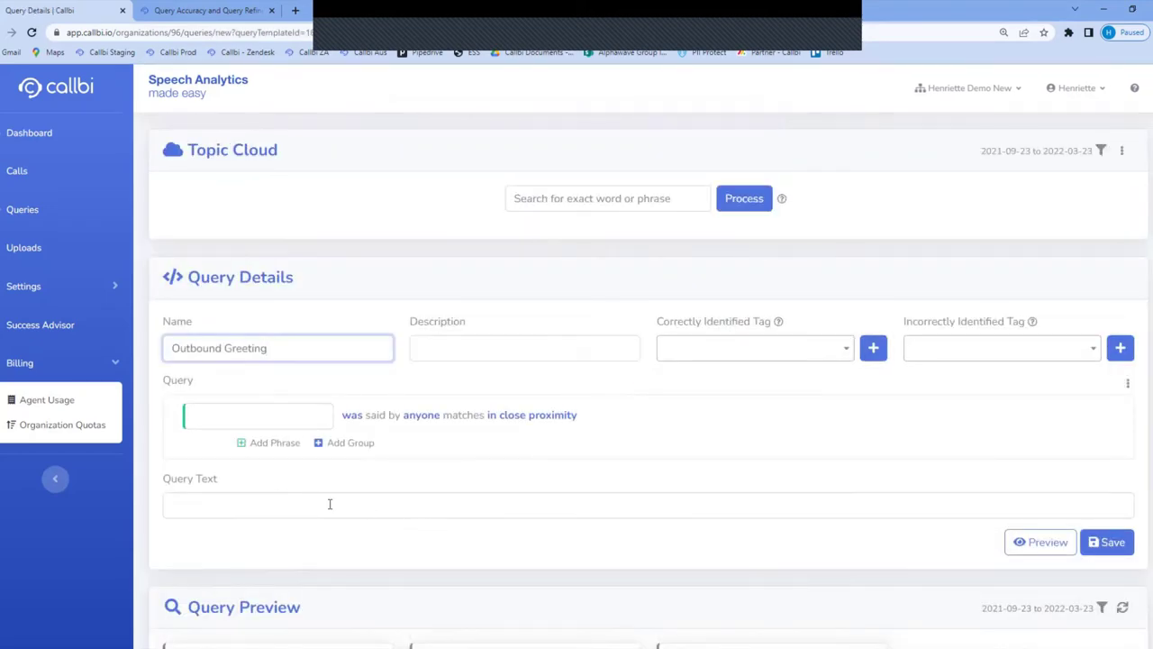
Read through the Outbound Greeting query's predefined agent phrase groups and its query text
scroll(364, 478, "down", 3)
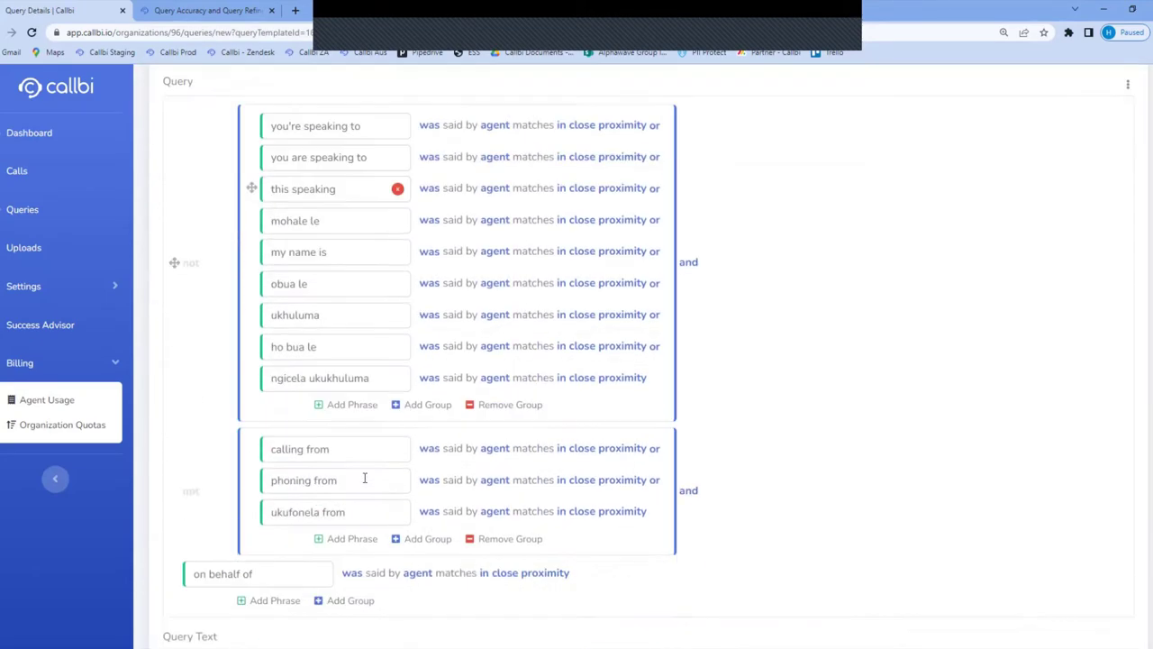
scroll(364, 478, "down", 2)
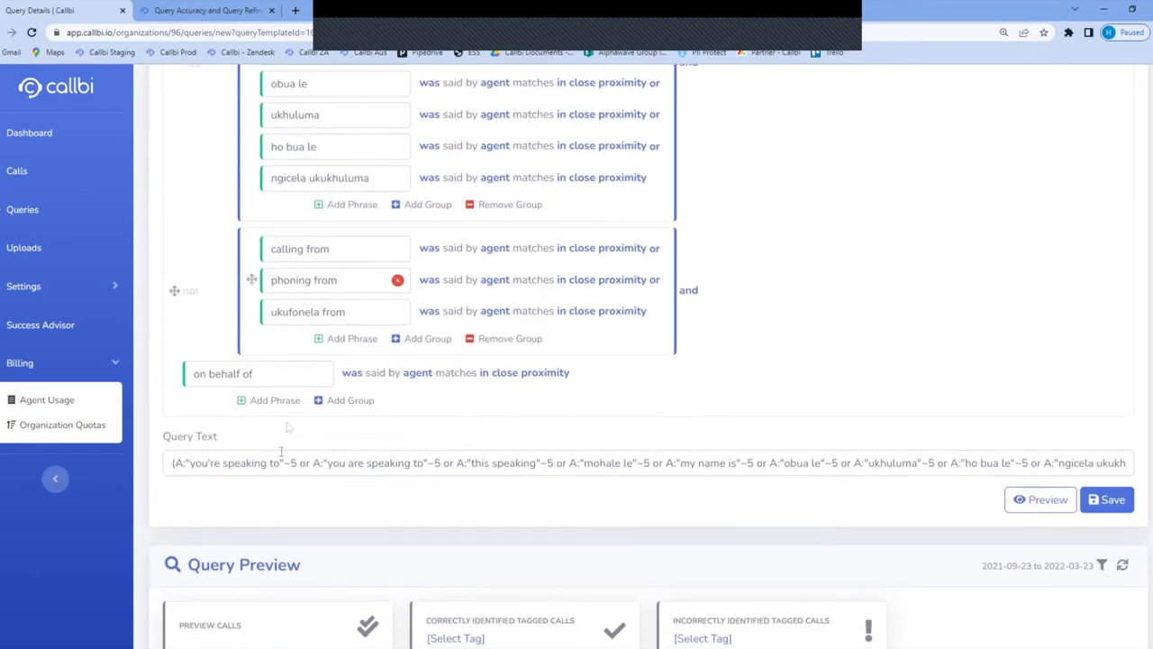
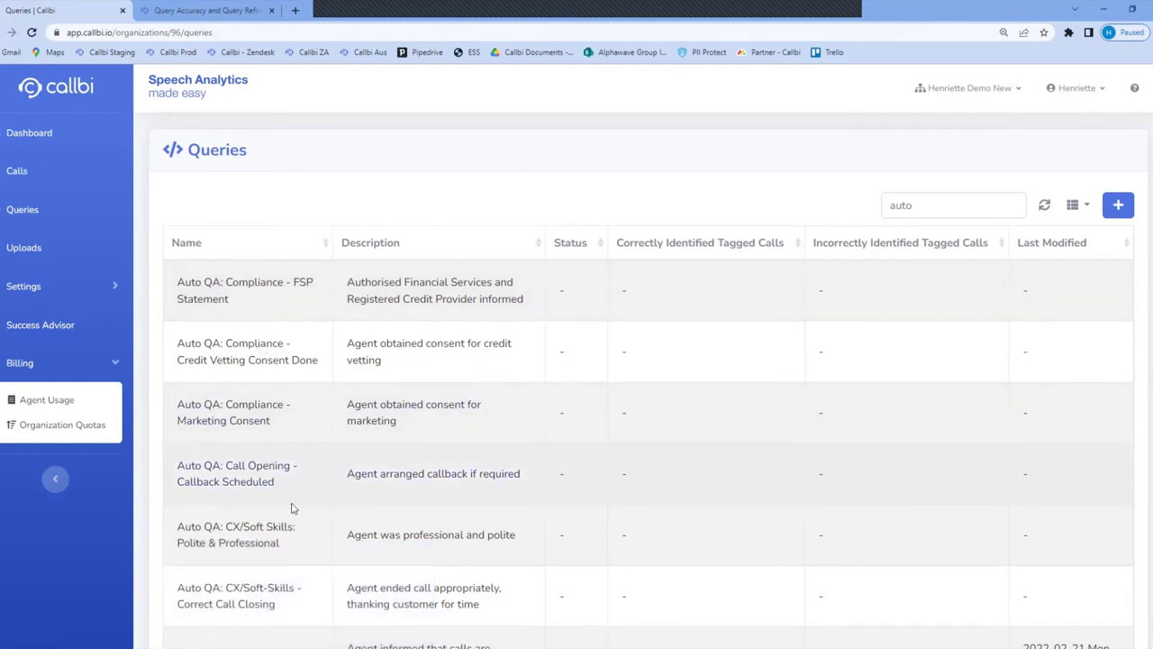
Look through the names and descriptions of the Auto QA queries in the filtered queries list
scroll(385, 476, "down", 1)
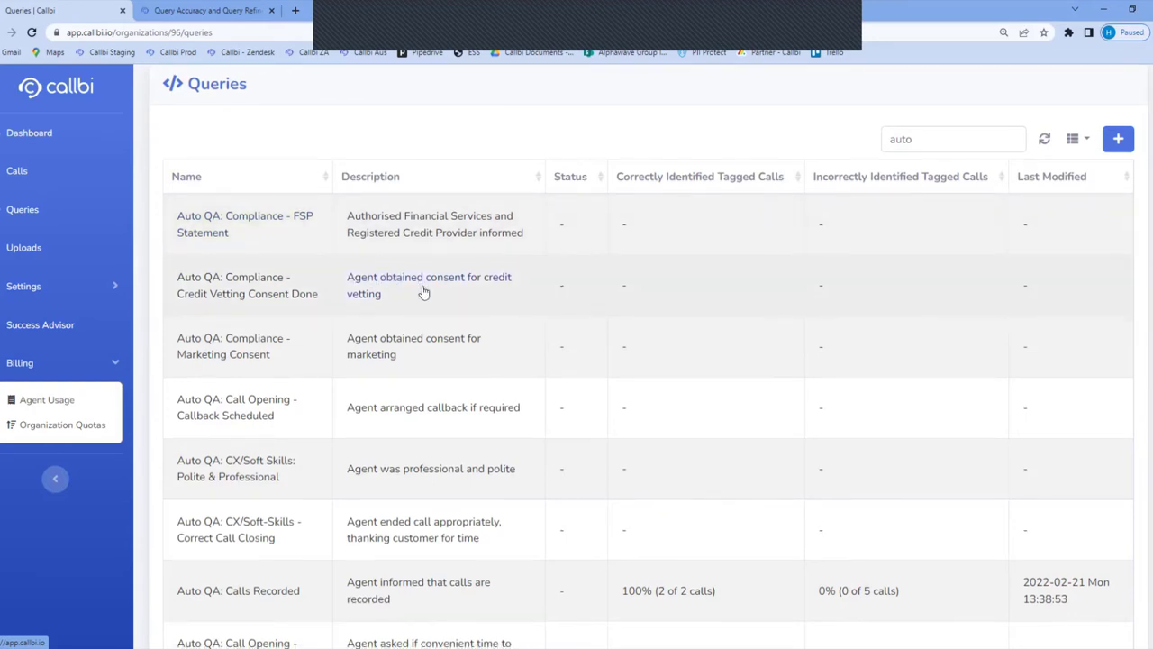
scroll(423, 291, "down", 1)
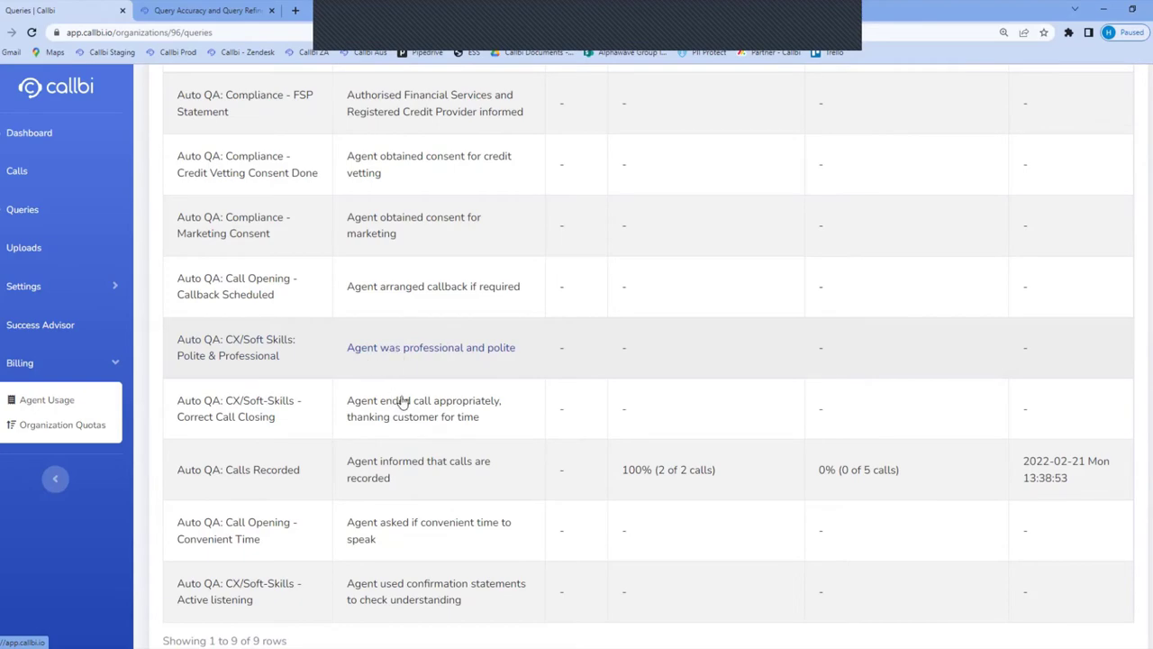
scroll(402, 403, "up", 3)
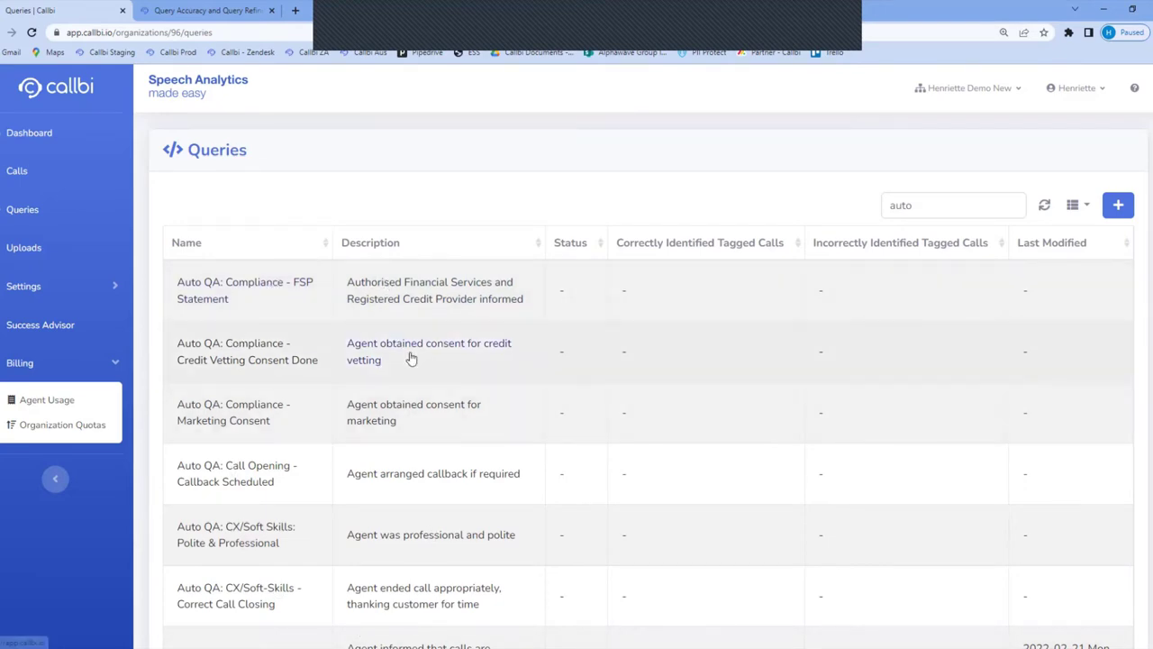
Open the Auto QA dashboard and examine the Auto QA Scorecard's weighted query columns from Callback Scheduled through FSP Statement
left_click(39, 136)
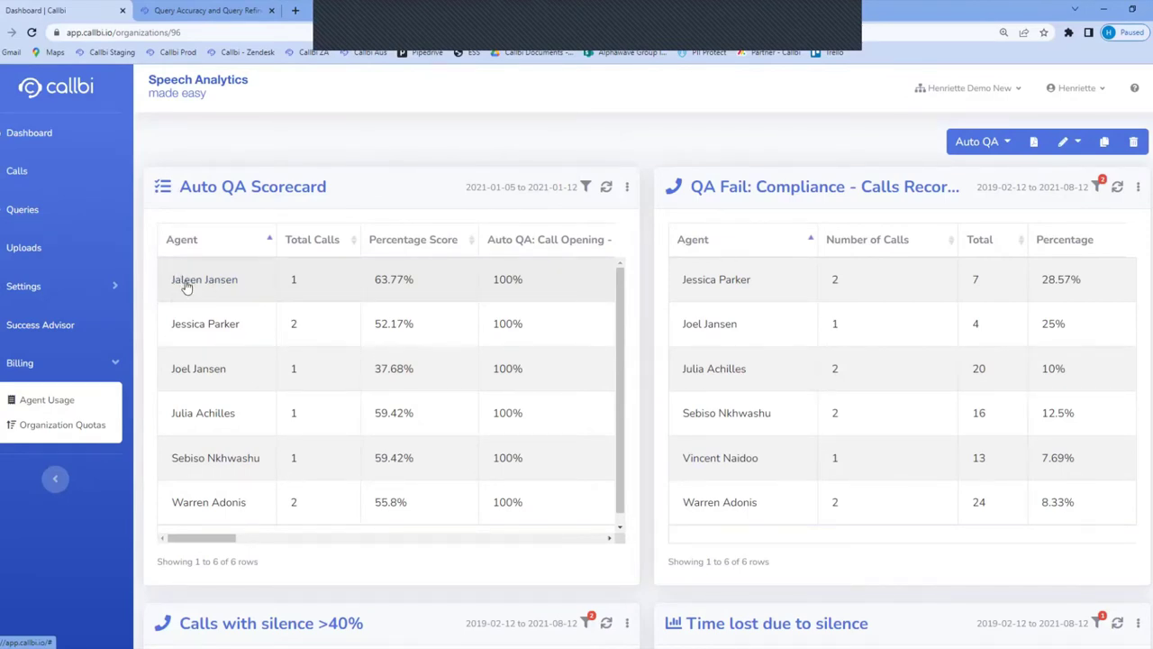
left_click_drag(204, 541, 245, 541)
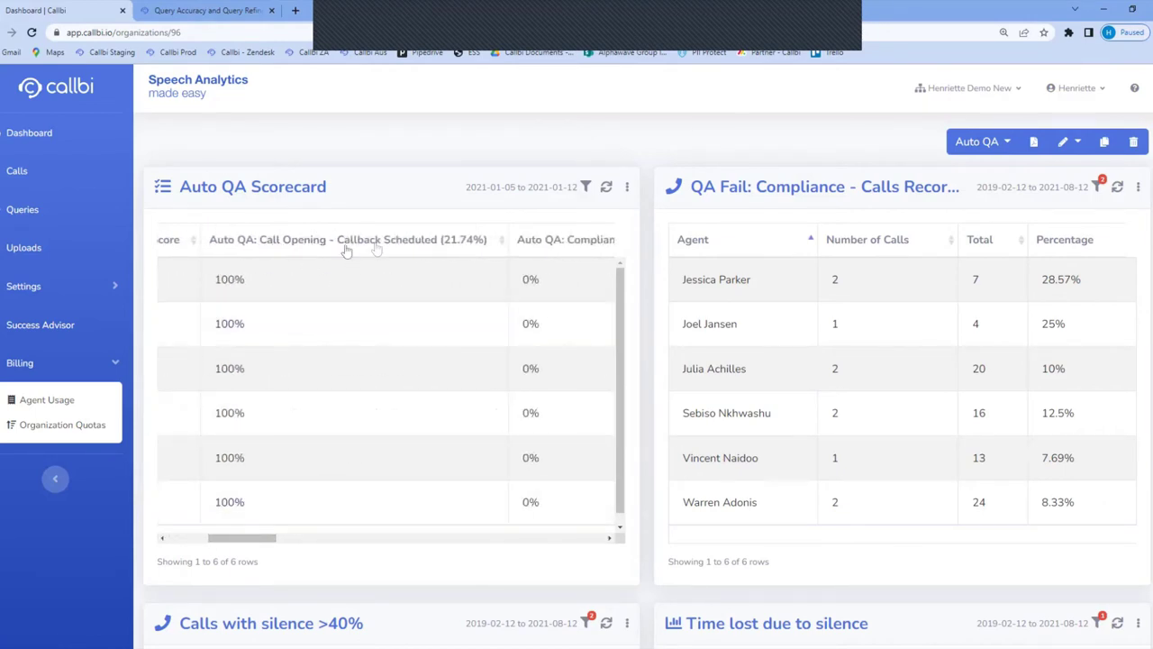
left_click_drag(270, 537, 315, 538)
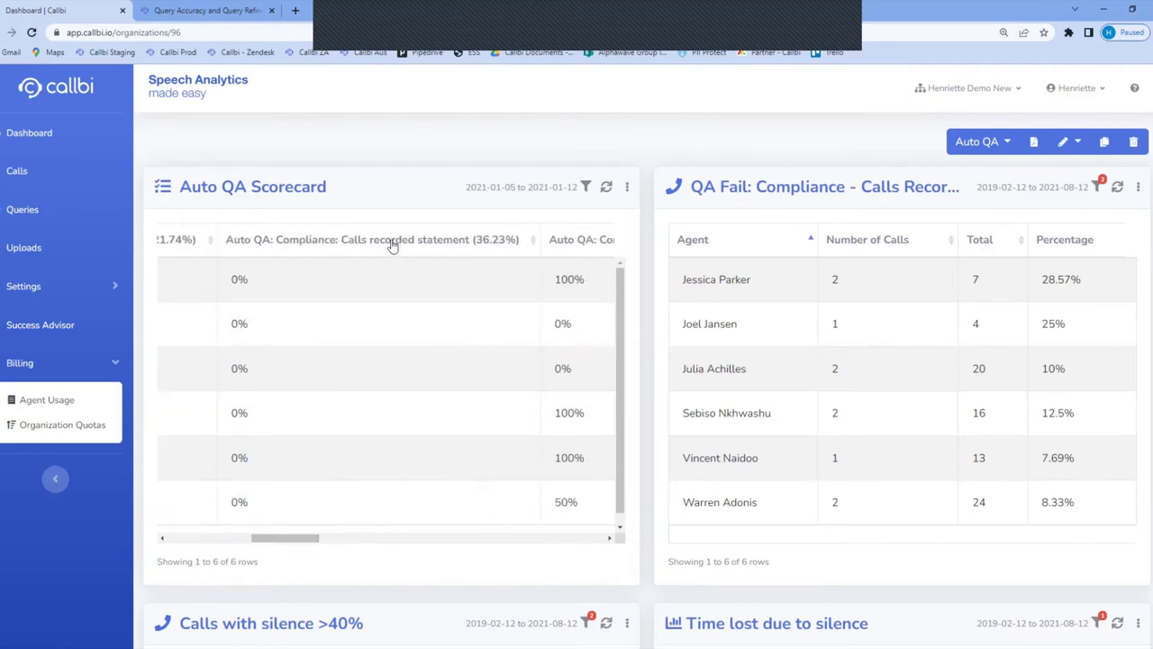
left_click_drag(297, 538, 335, 543)
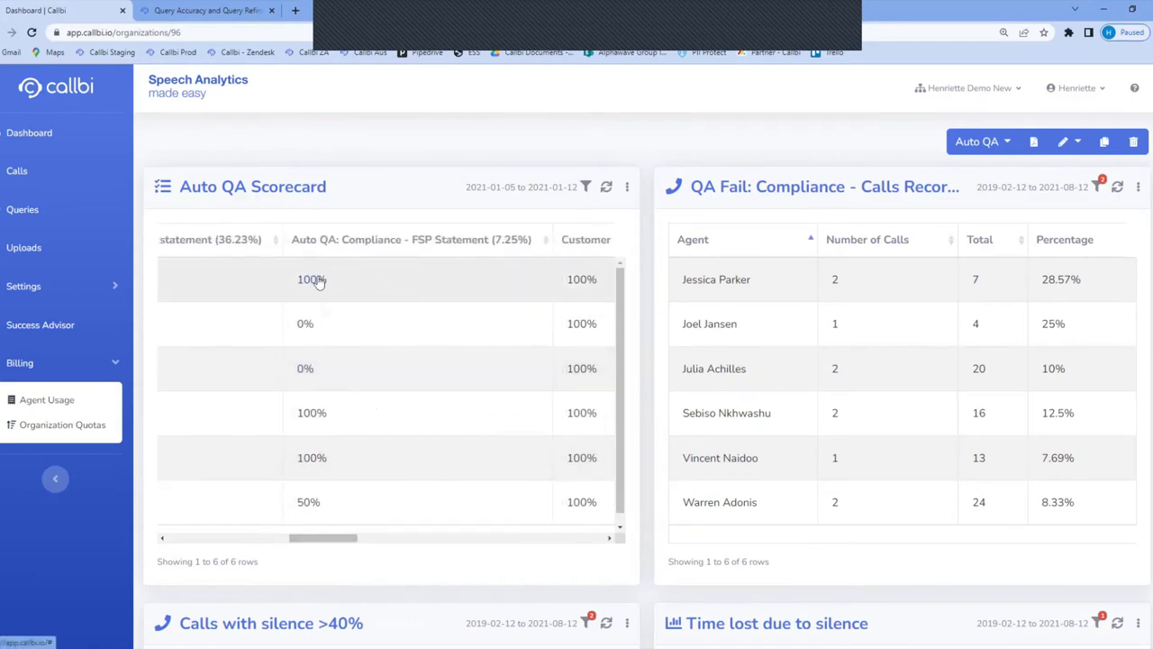
left_click_drag(330, 541, 265, 540)
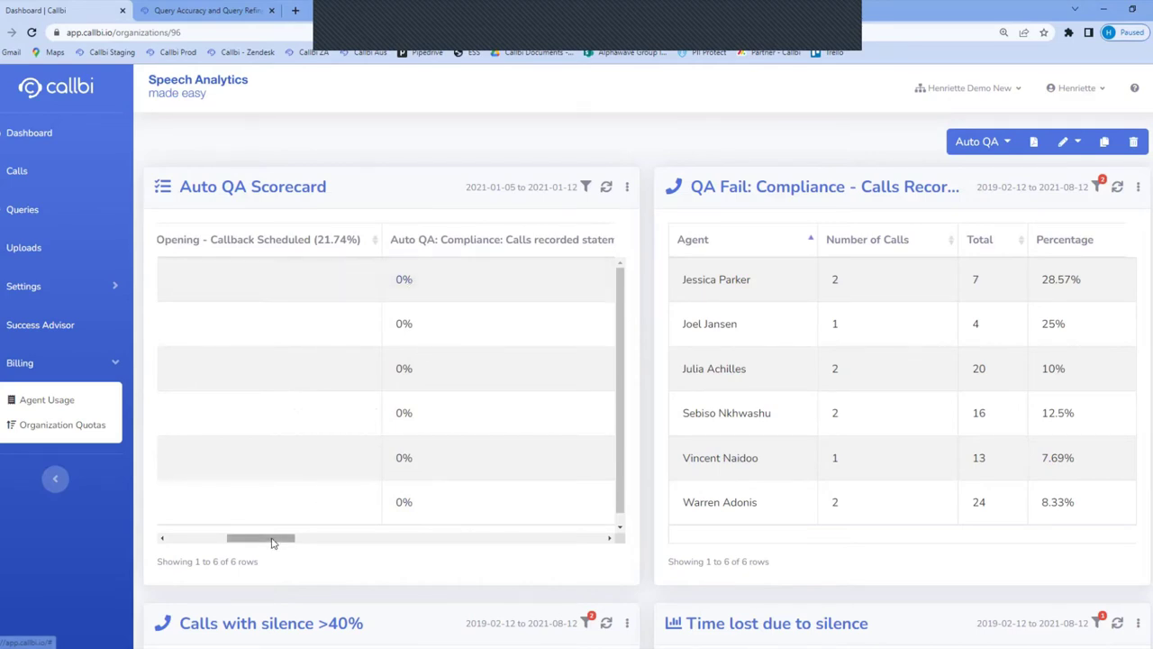
left_click_drag(275, 544, 250, 542)
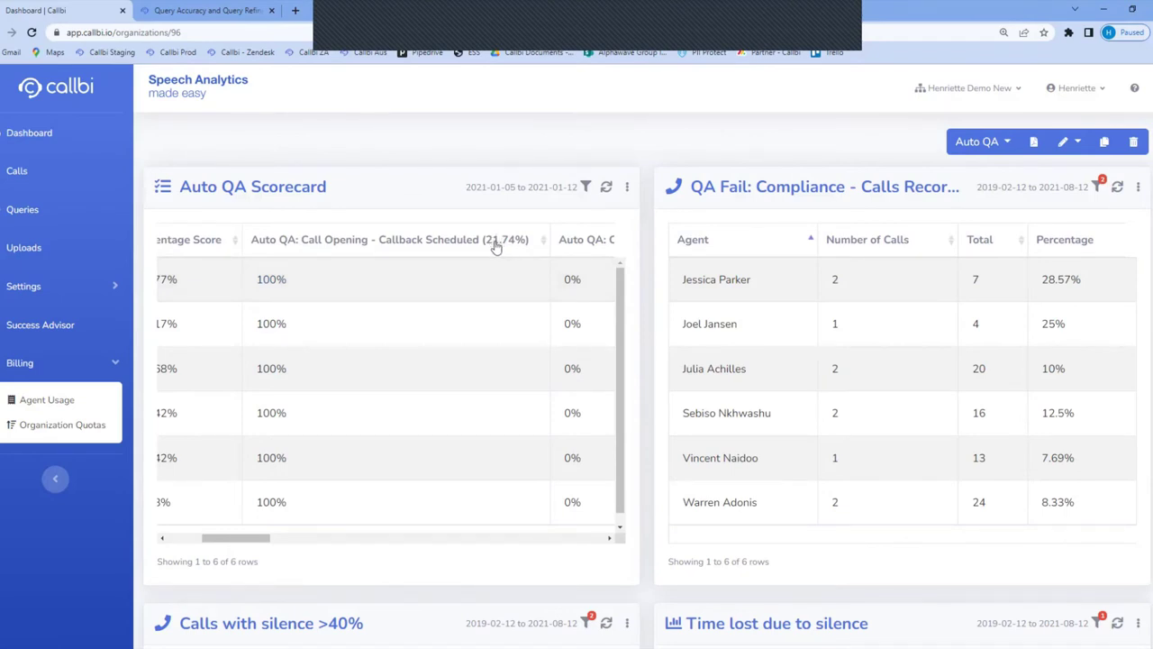
left_click_drag(268, 541, 229, 541)
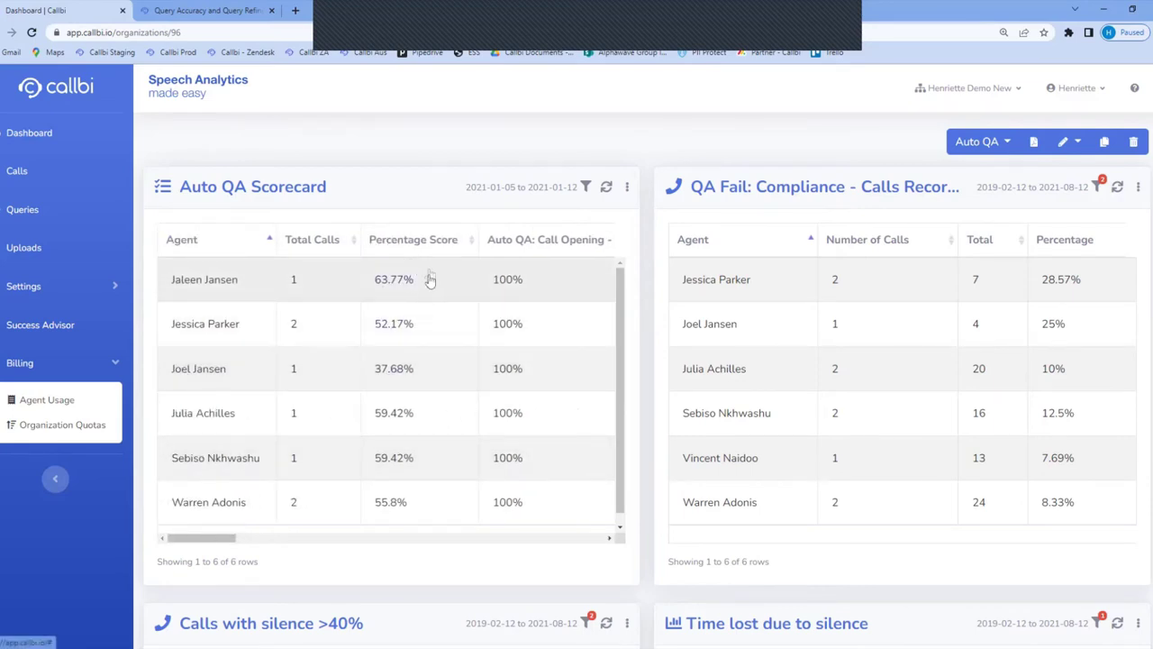
Sort the Auto QA Scorecard by percentage score from highest to lowest
left_click(419, 243)
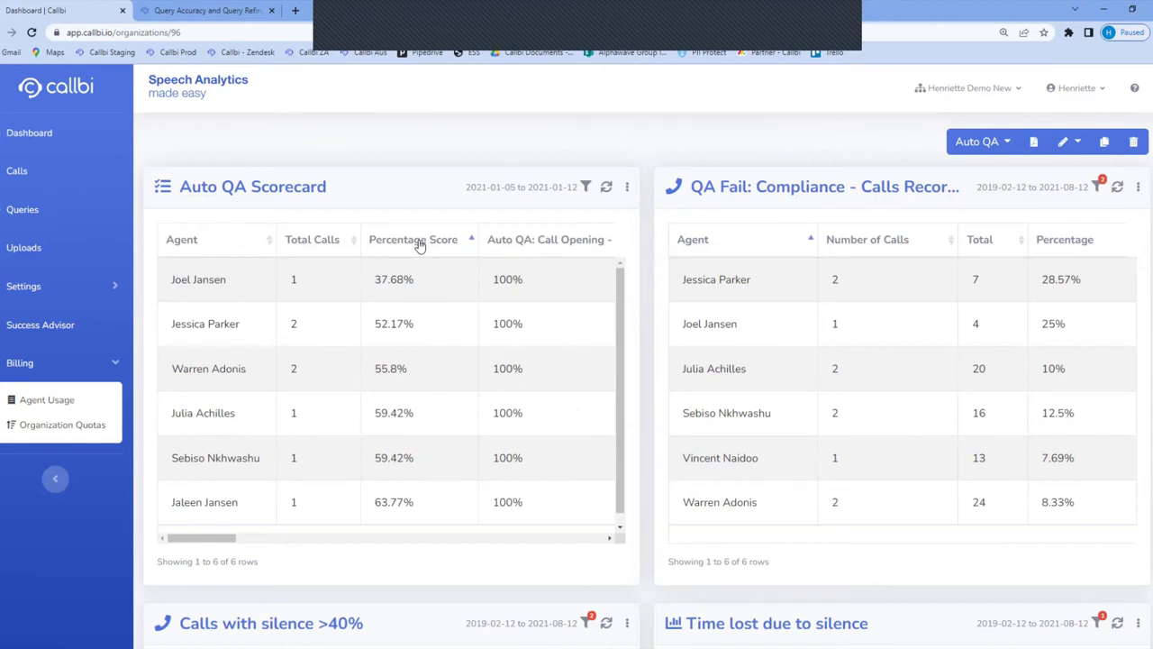
left_click(419, 243)
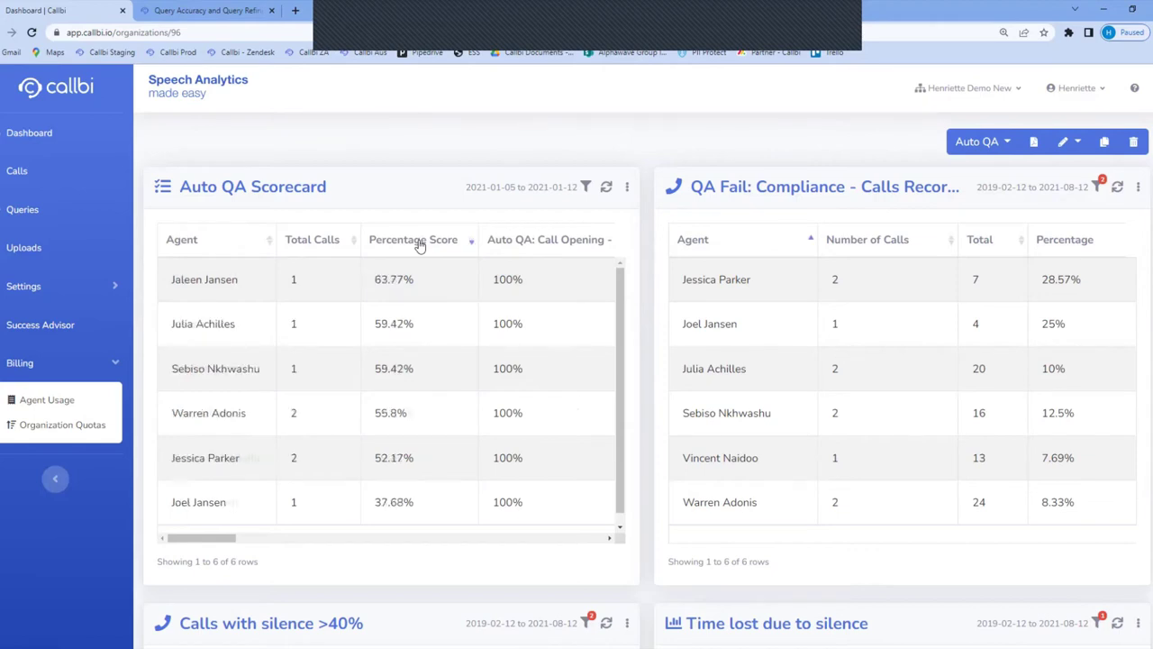
View the calls behind the second-ranked agent's percentage score, and check the Auto QA Scorecard's card options back on the dashboard
left_click(382, 326)
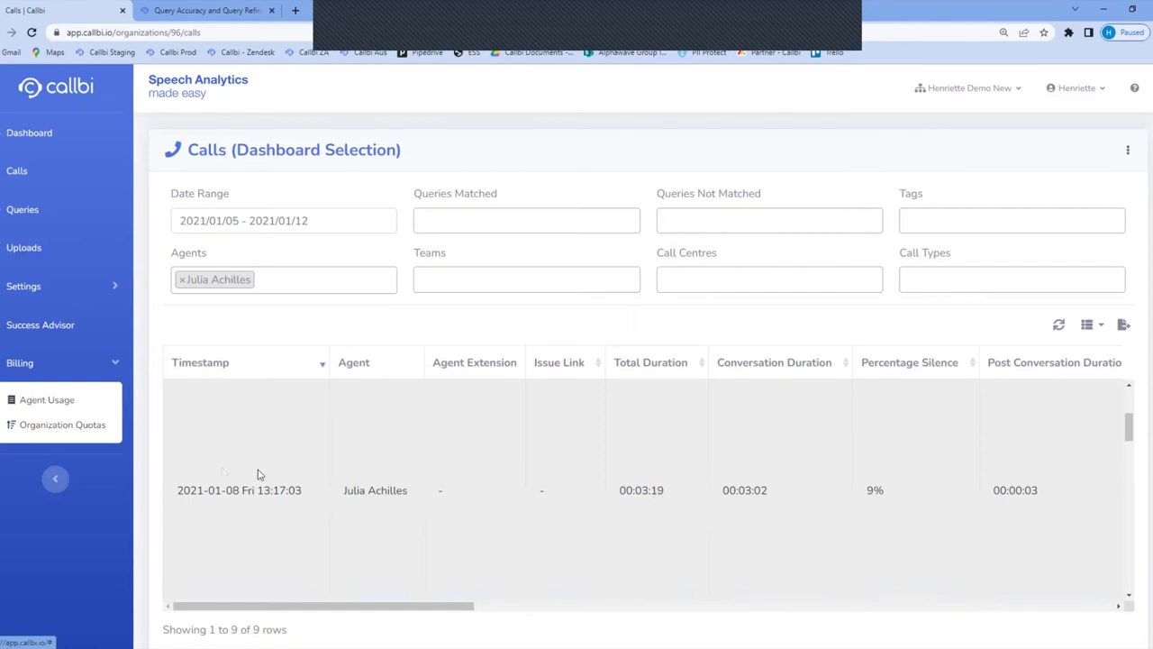
left_click(29, 135)
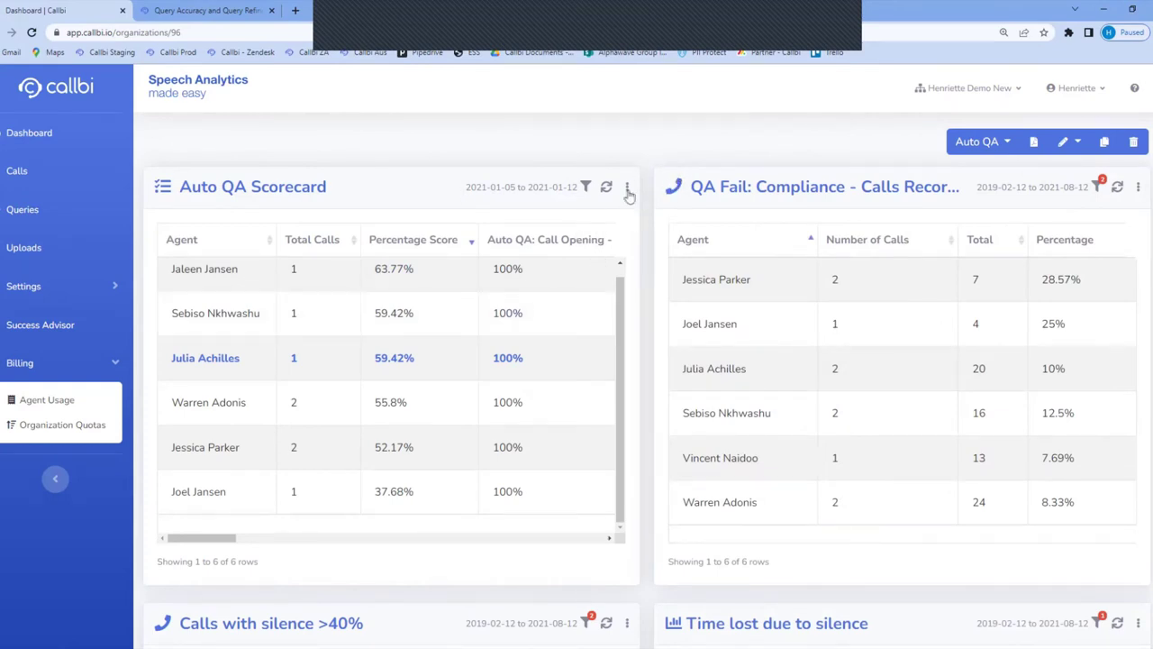
left_click(627, 189)
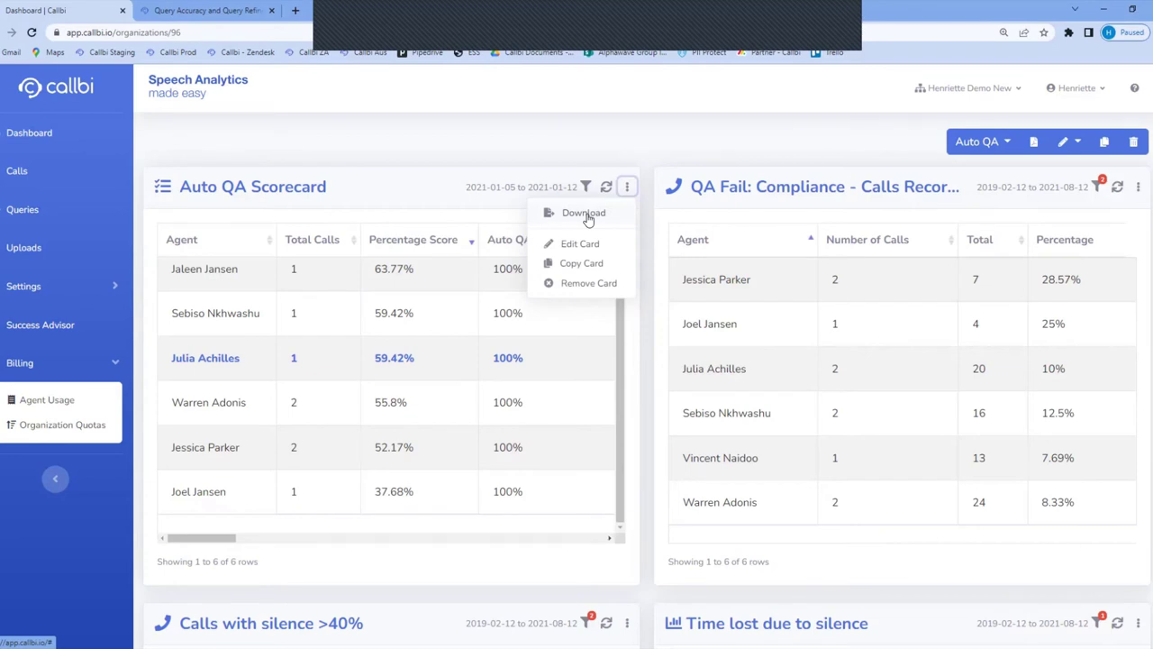
left_click(615, 142)
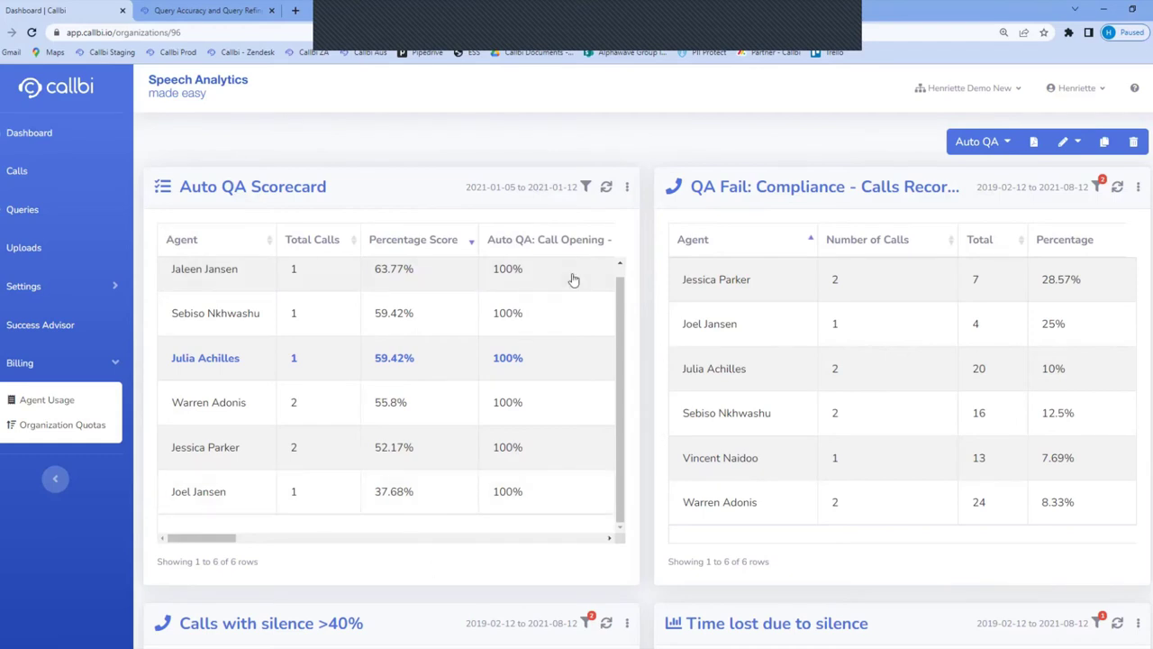